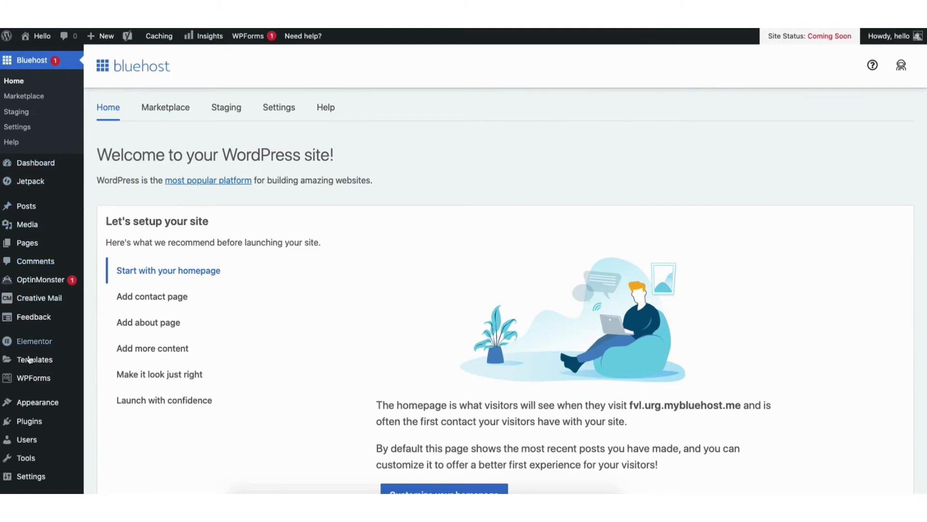
Open the page for adding a new WordPress theme and browse the popular themes.
mouse_move(29, 406)
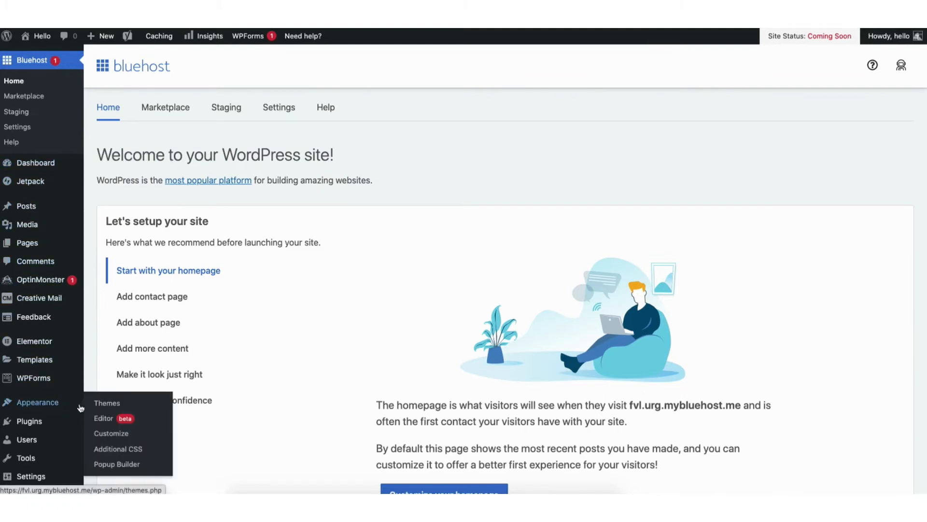
left_click(107, 405)
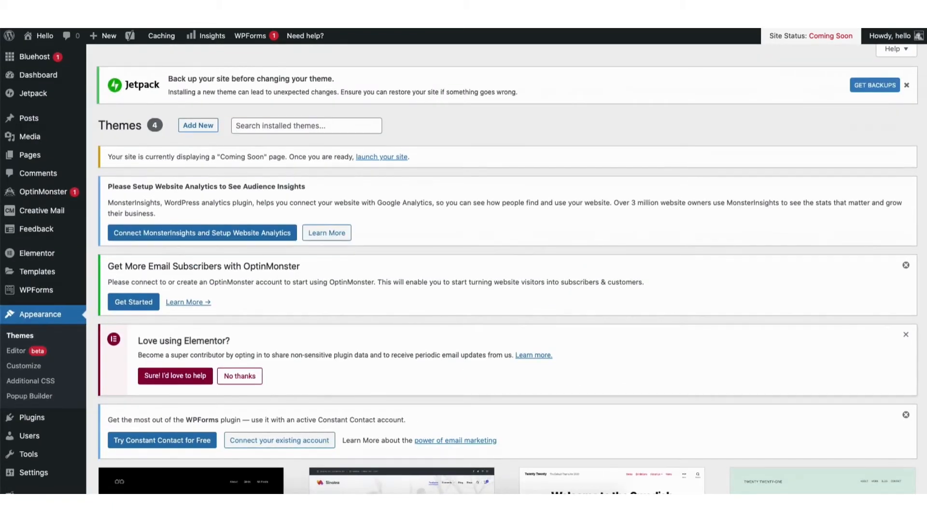
scroll(925, 218, "down", 5)
scroll(925, 219, "down", 4)
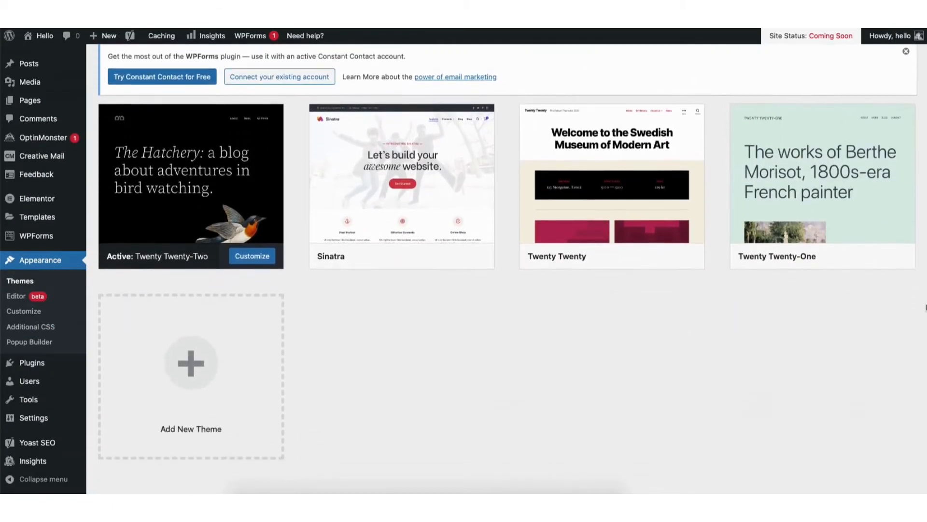
left_click(223, 361)
scroll(506, 268, "down", 7)
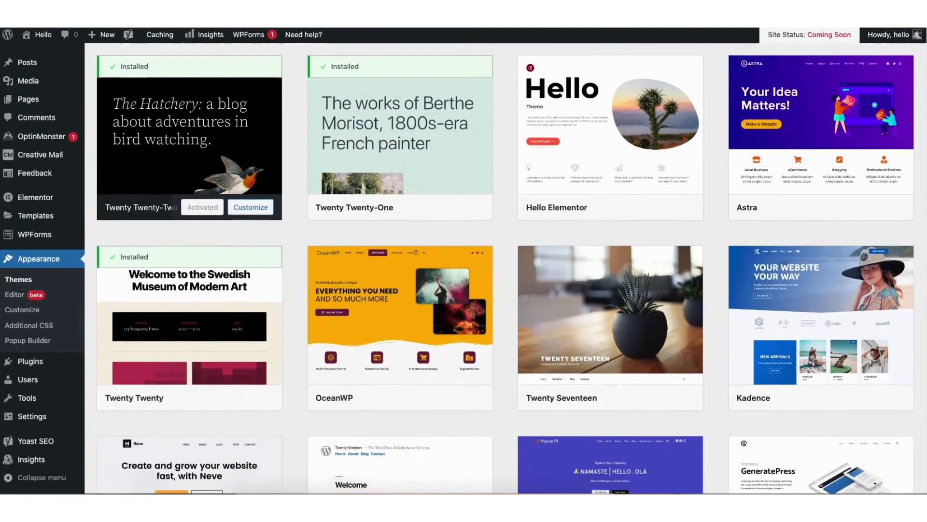
scroll(506, 268, "down", 6)
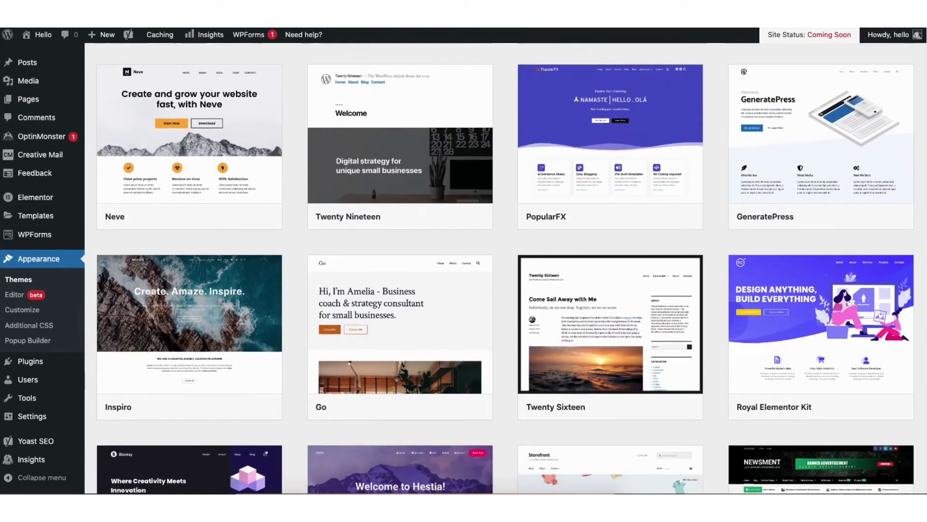
scroll(506, 268, "down", 7)
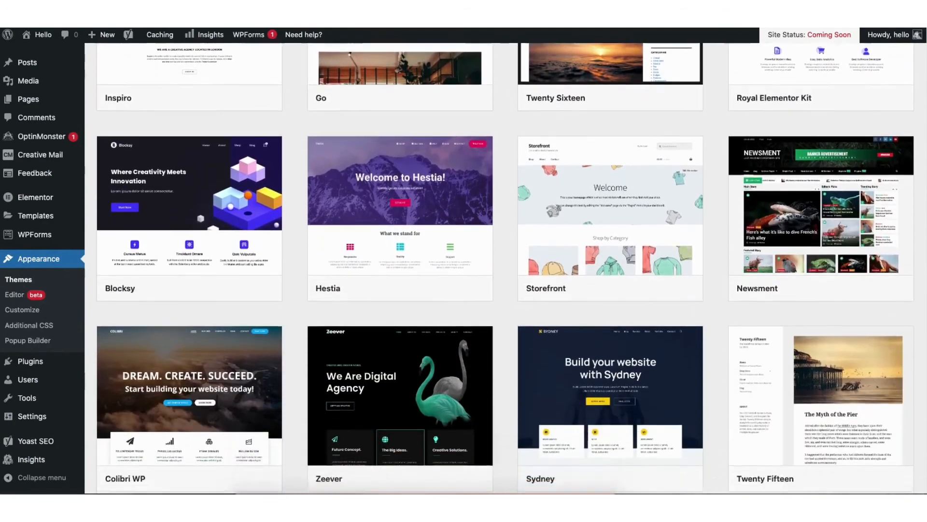
scroll(506, 268, "down", 8)
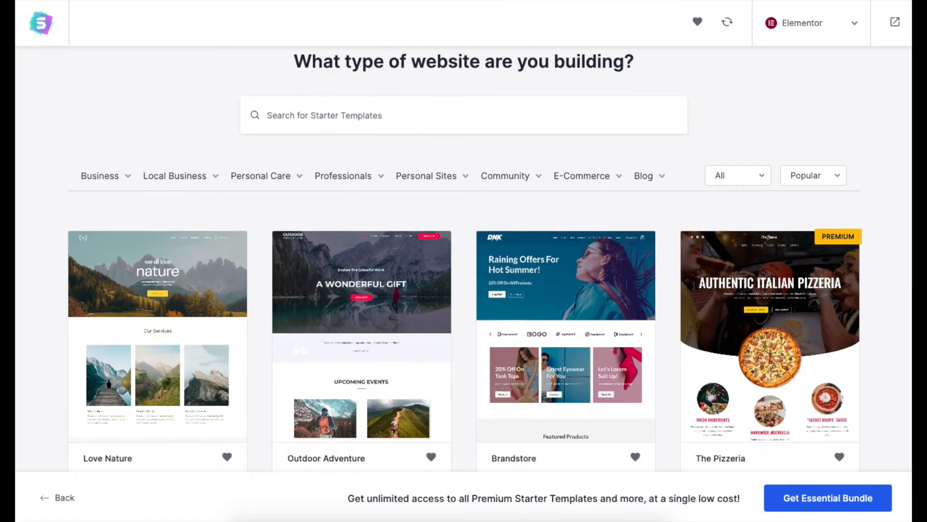
scroll(464, 261, "down", 6)
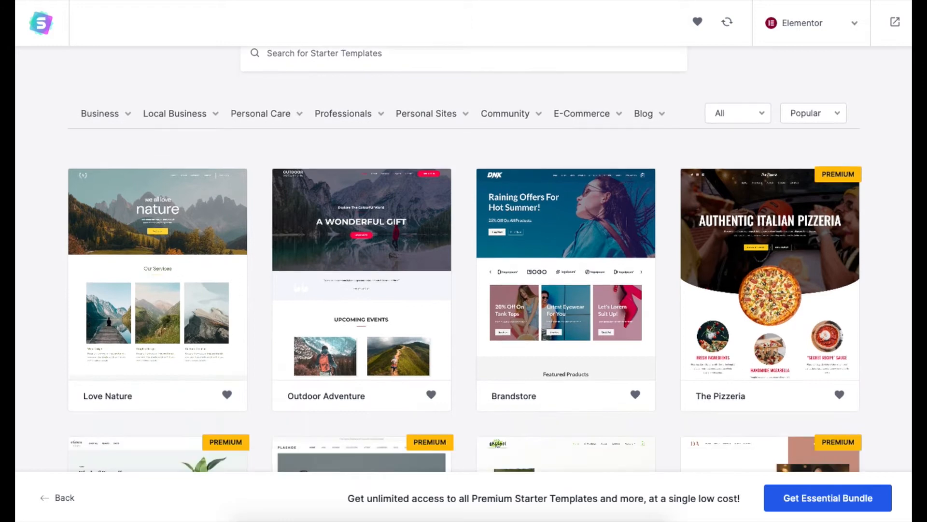
scroll(463, 270, "down", 5)
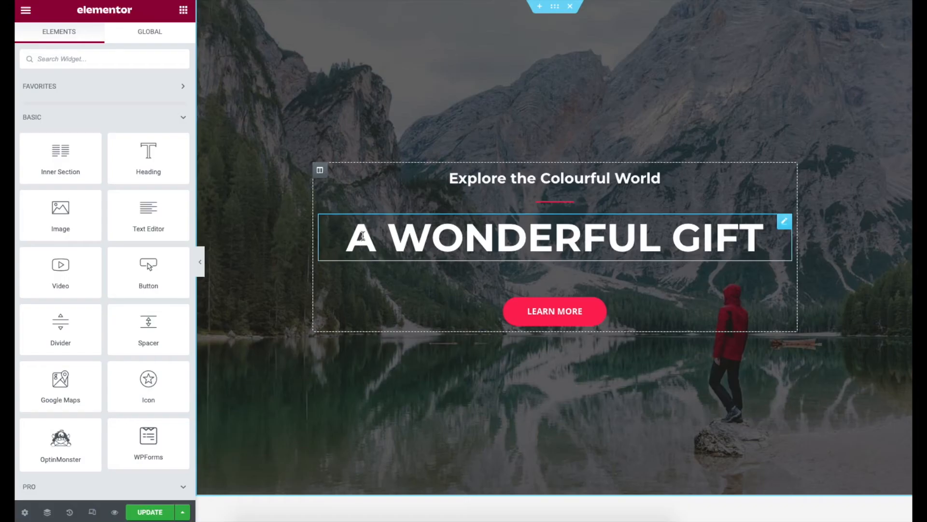
left_click(362, 236)
left_click_drag(347, 237, 763, 236)
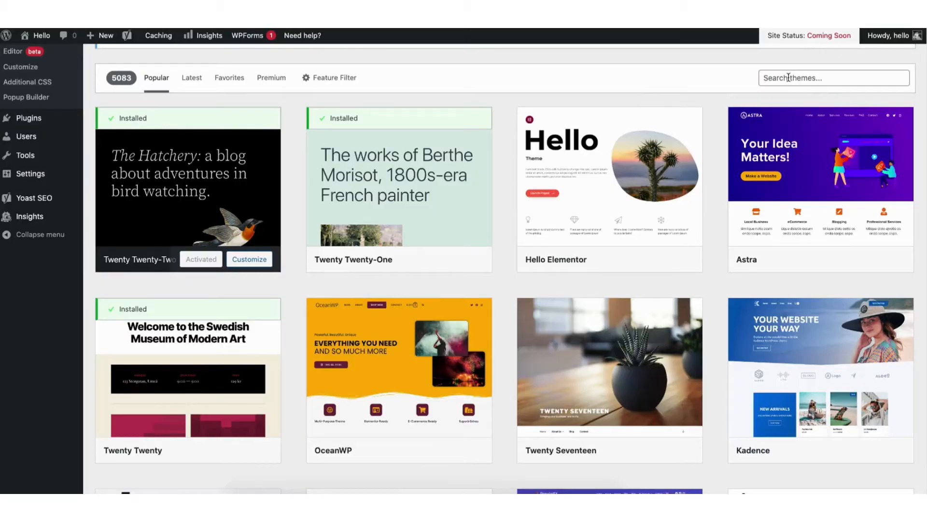
Search the theme catalogue for "astra", then install and activate the Astra theme.
left_click(788, 78)
type("astra")
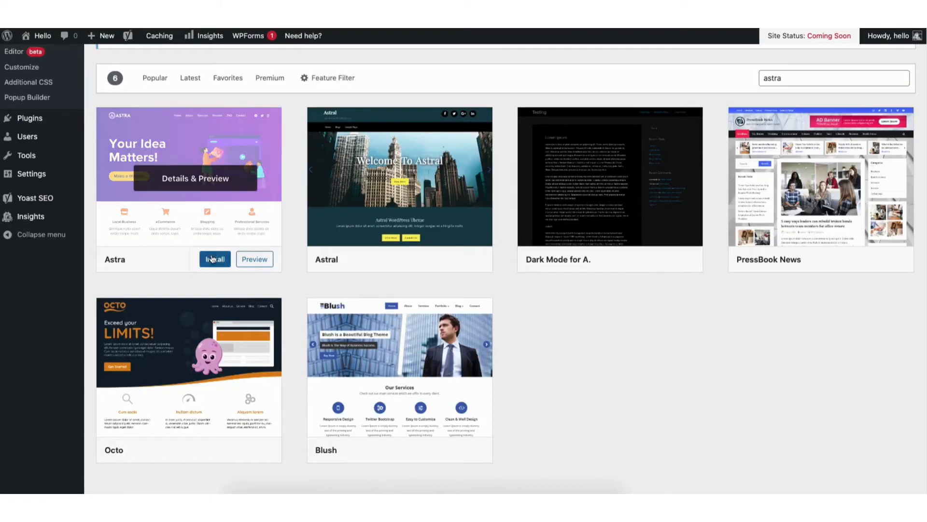
left_click(212, 259)
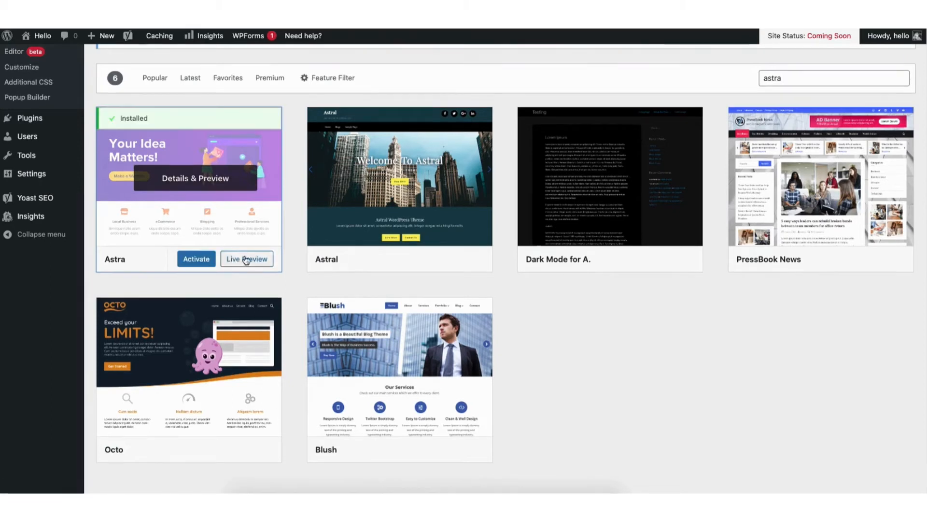
left_click(196, 263)
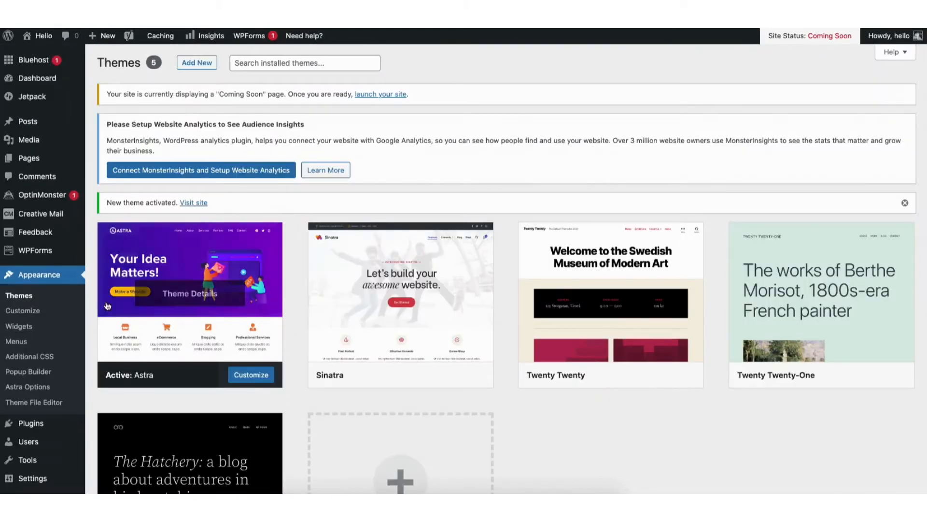
Find the Starter Templates plugin by Brainstorm Force by searching new plugins for "starter templates", then install and activate it.
mouse_move(32, 425)
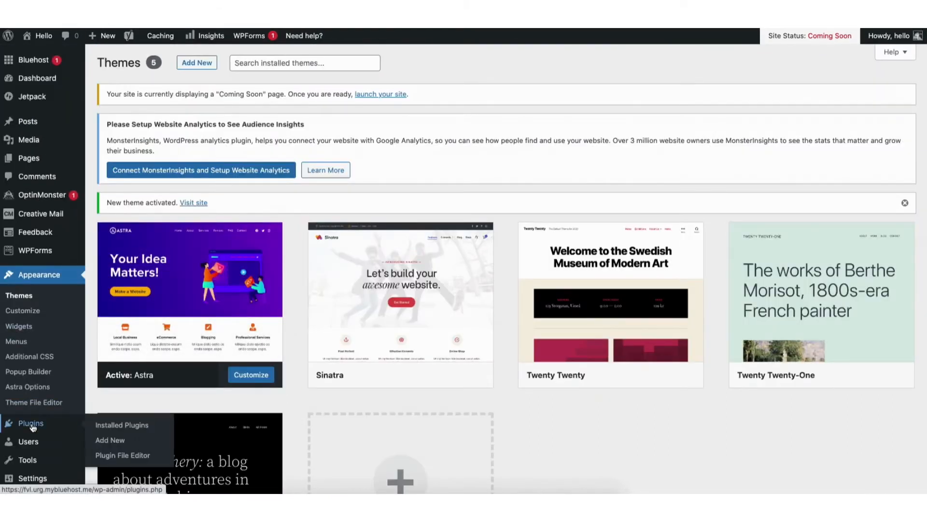
left_click(111, 442)
left_click(780, 264)
type("starter templates")
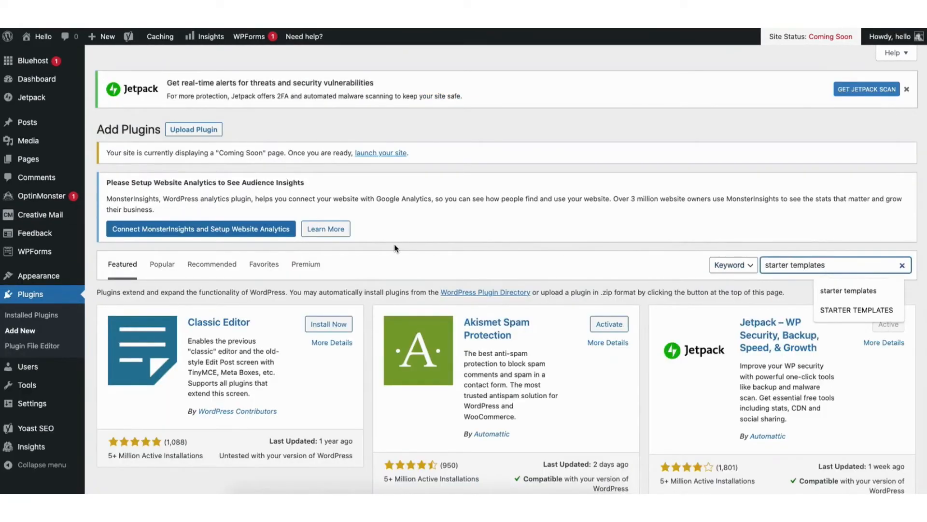
key("Return")
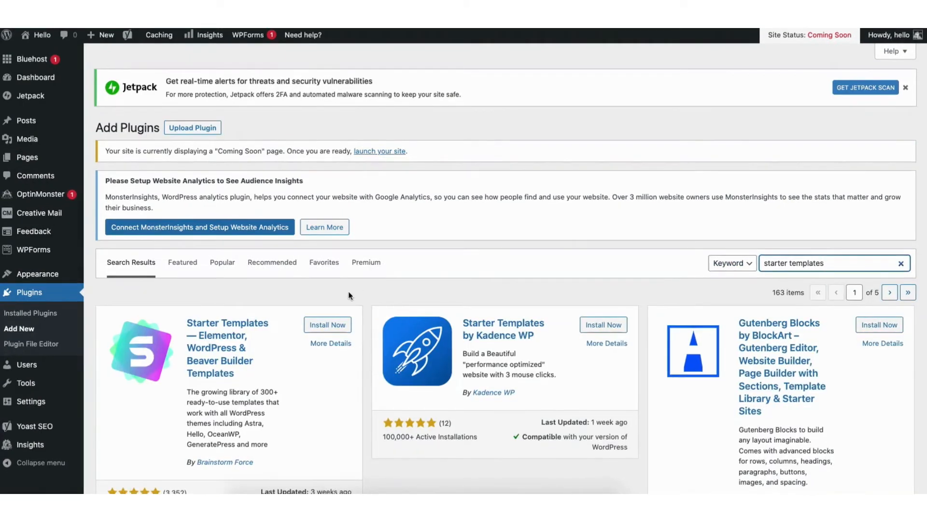
left_click(326, 324)
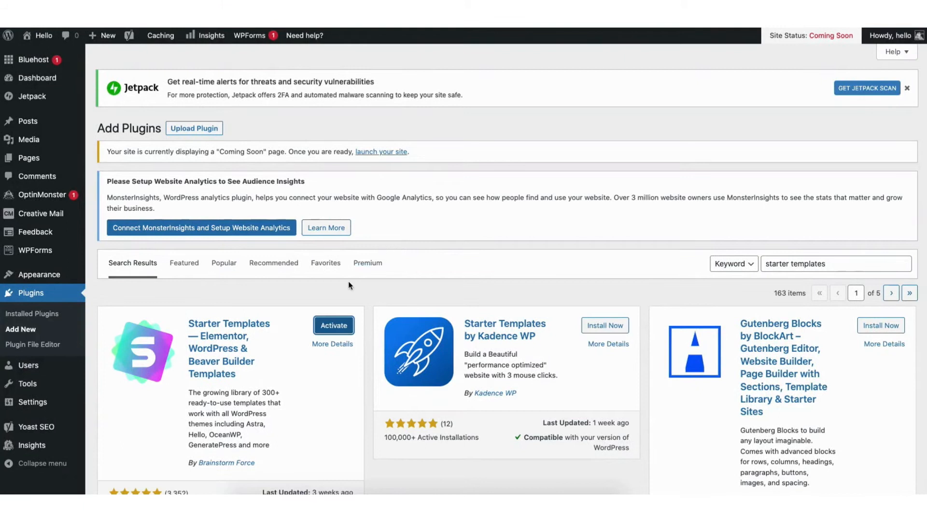
left_click(331, 330)
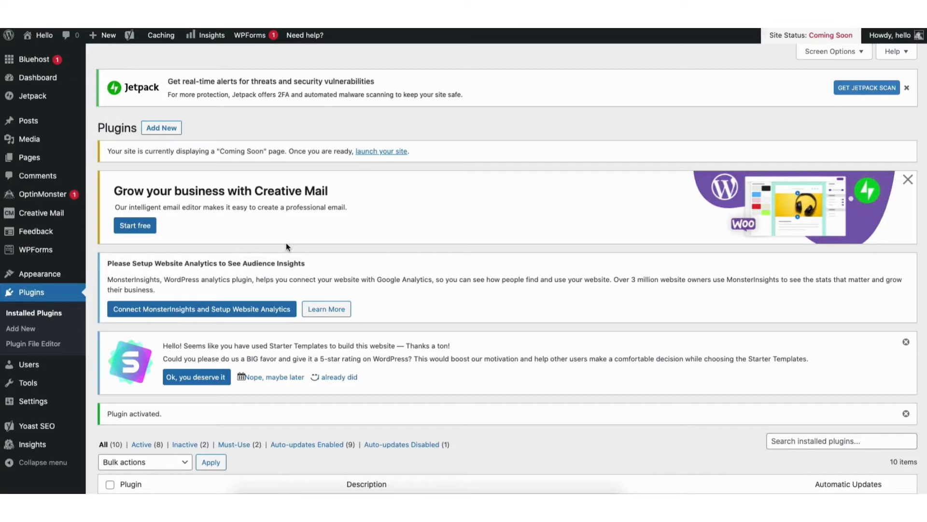
Open the Starter Templates gallery for Elementor and browse the available website designs.
mouse_move(40, 277)
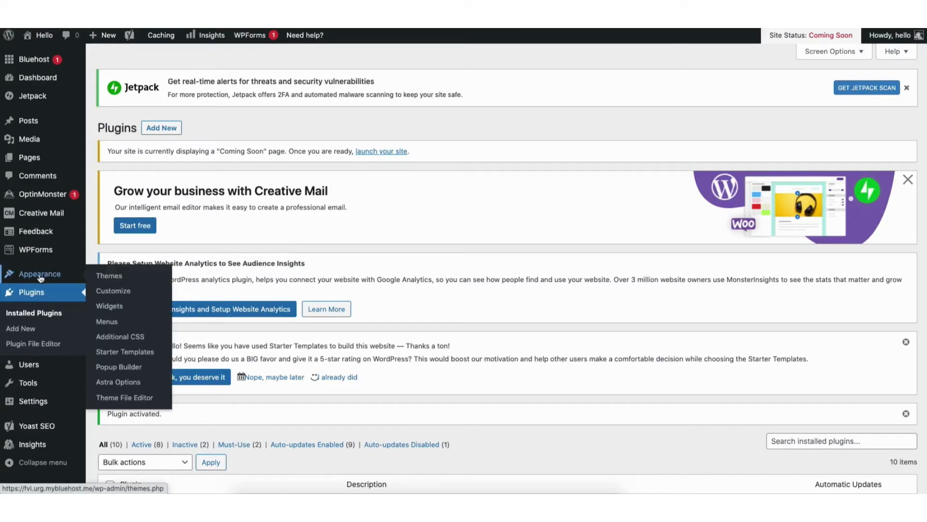
left_click(117, 353)
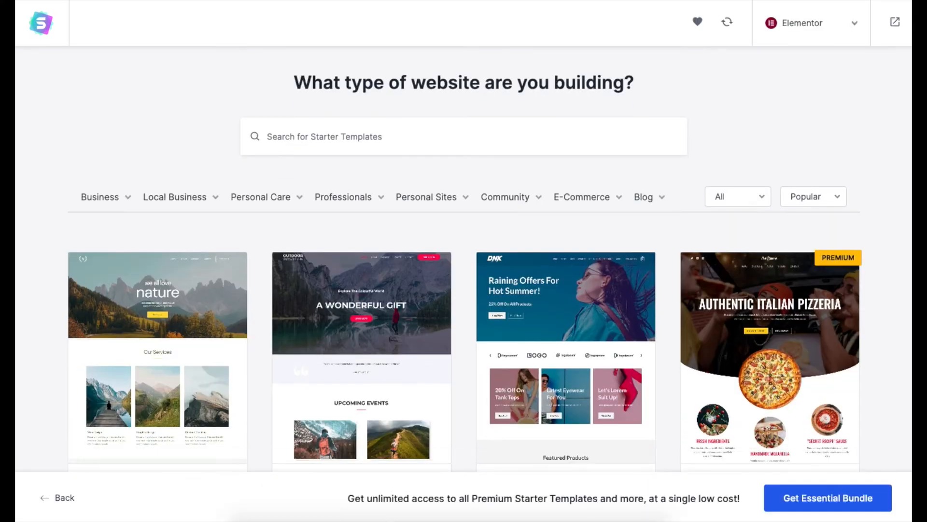
scroll(465, 263, "down", 6)
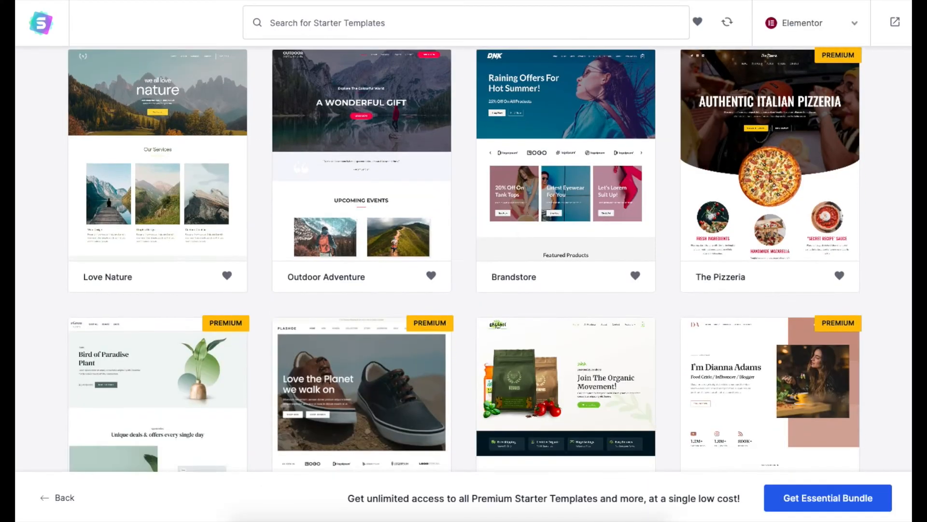
scroll(466, 263, "down", 6)
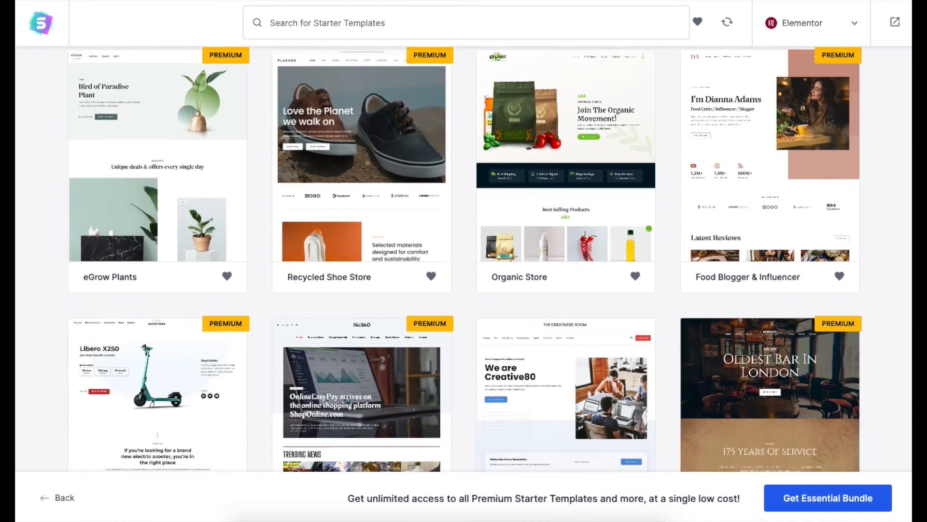
scroll(465, 257, "down", 6)
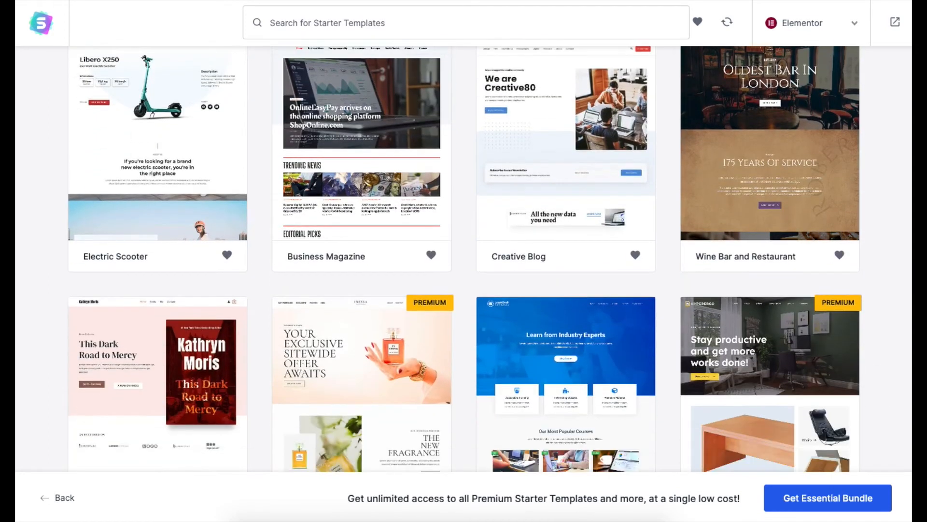
scroll(465, 256, "down", 5)
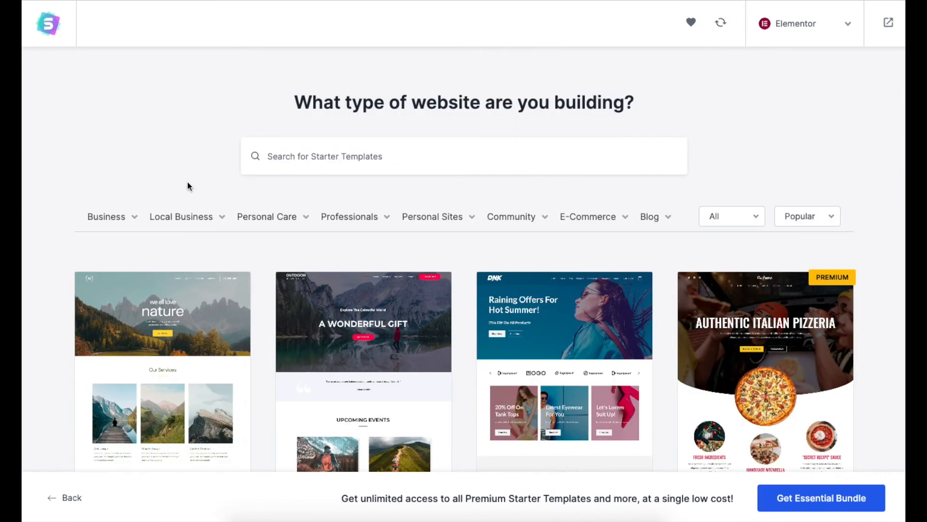
Search the starter templates for "photography" and look through the Business, Local Business and Personal Care categories.
left_click(307, 155)
type("photography")
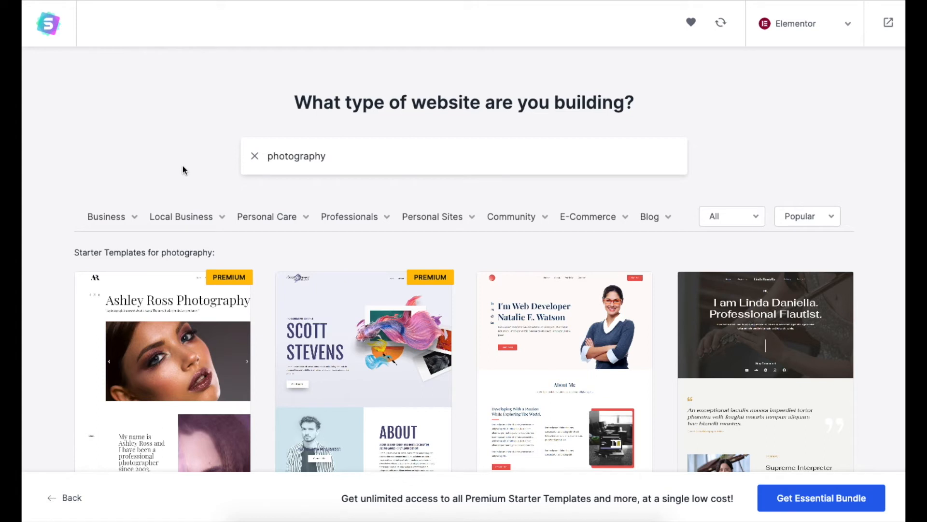
mouse_move(121, 221)
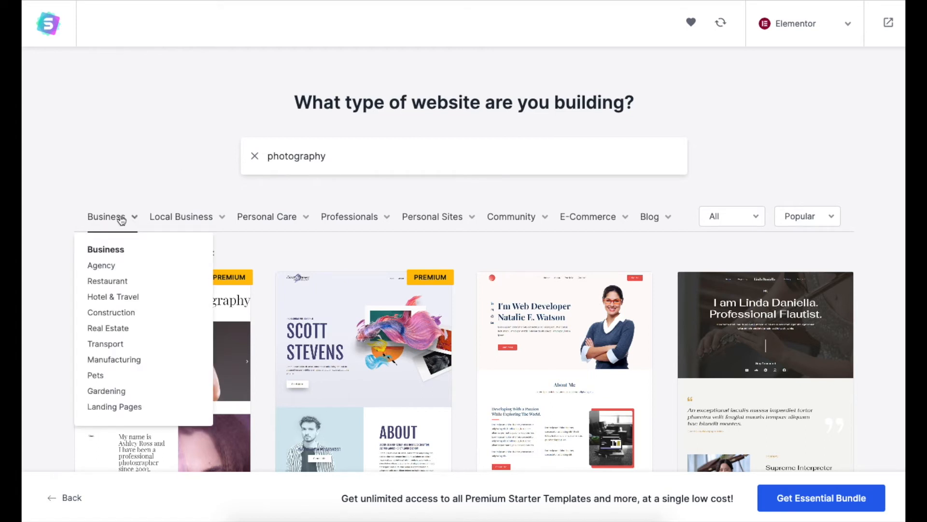
mouse_move(179, 219)
mouse_move(264, 226)
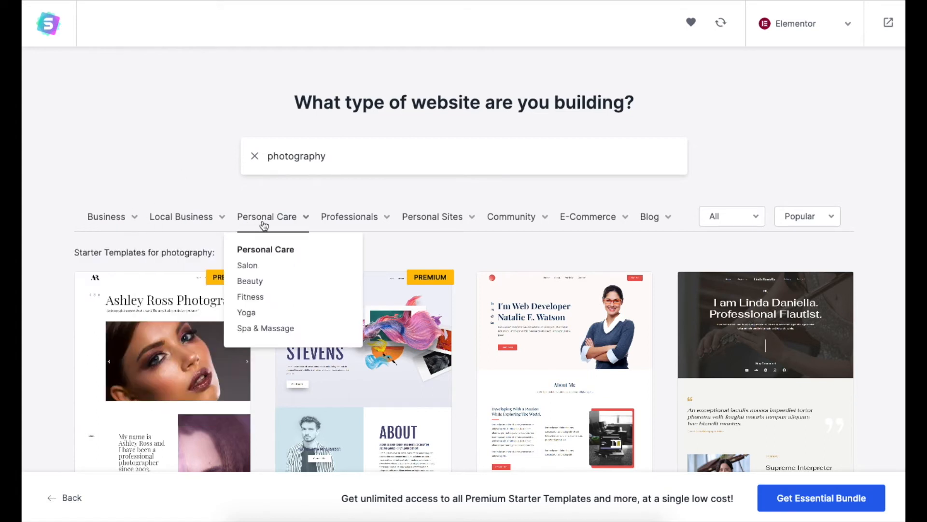
Preview the premium Photographer template down to its Services section and close the preview.
left_click(357, 373)
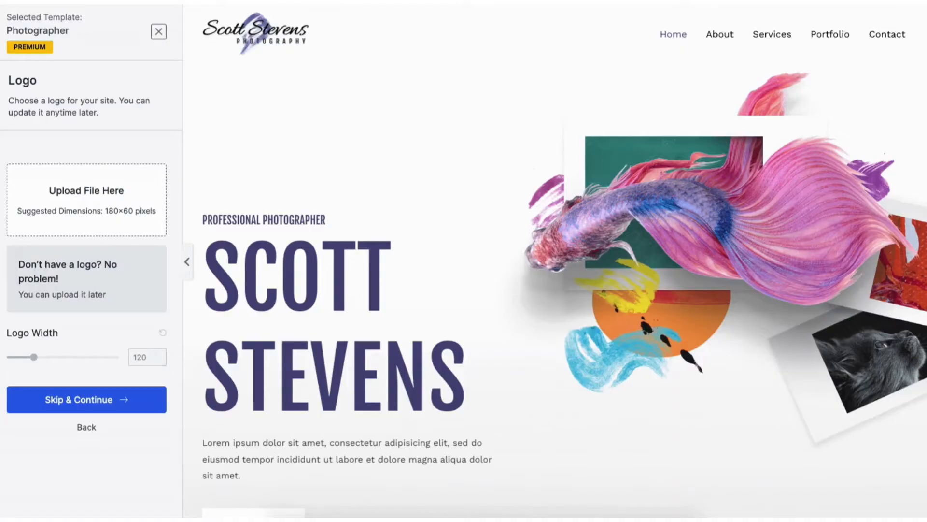
scroll(555, 261, "down", 14)
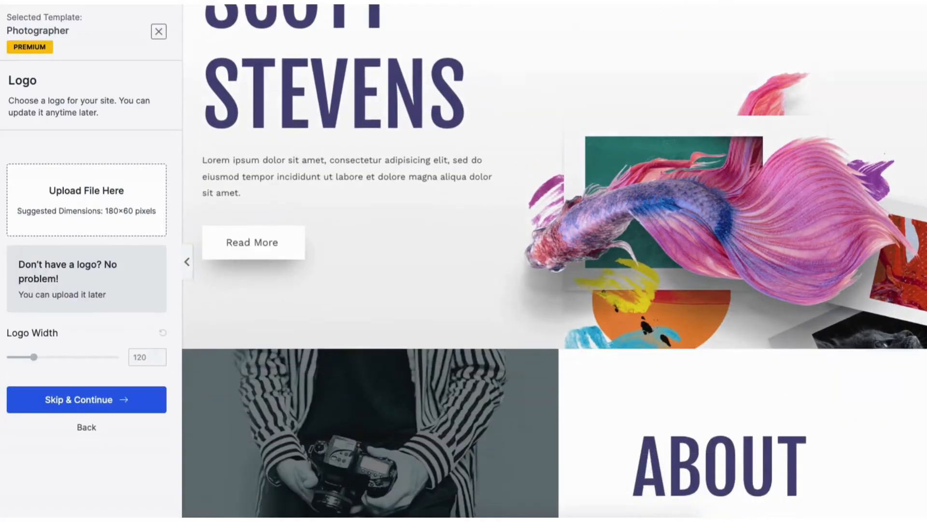
scroll(555, 260, "down", 8)
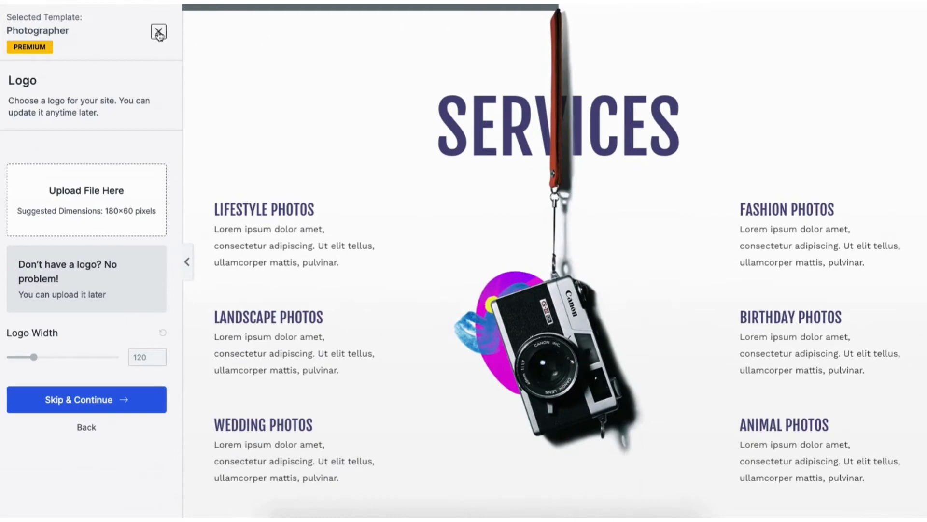
left_click(159, 32)
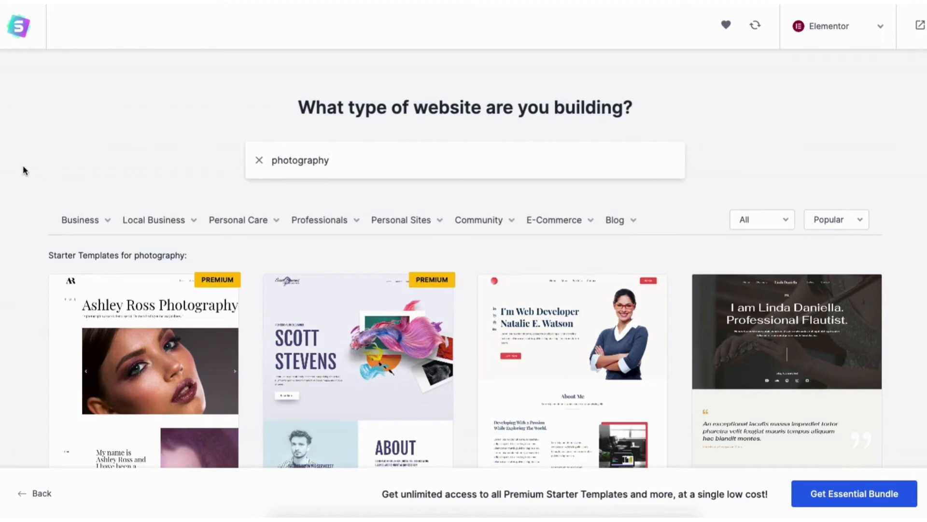
Clear the template search and choose the Outdoor Adventure template, skipping the logo and keeping the default colors and the Montserrat / Noto Sans fonts.
left_click(259, 160)
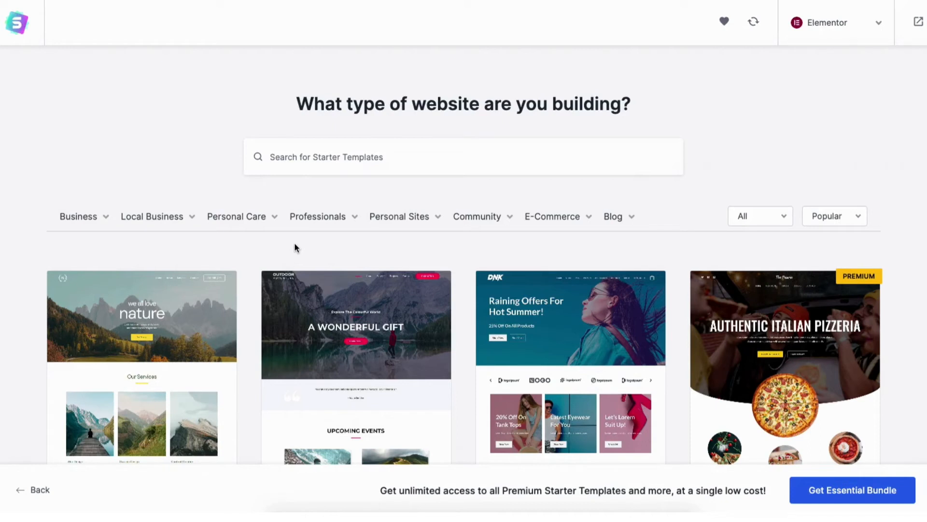
left_click(364, 372)
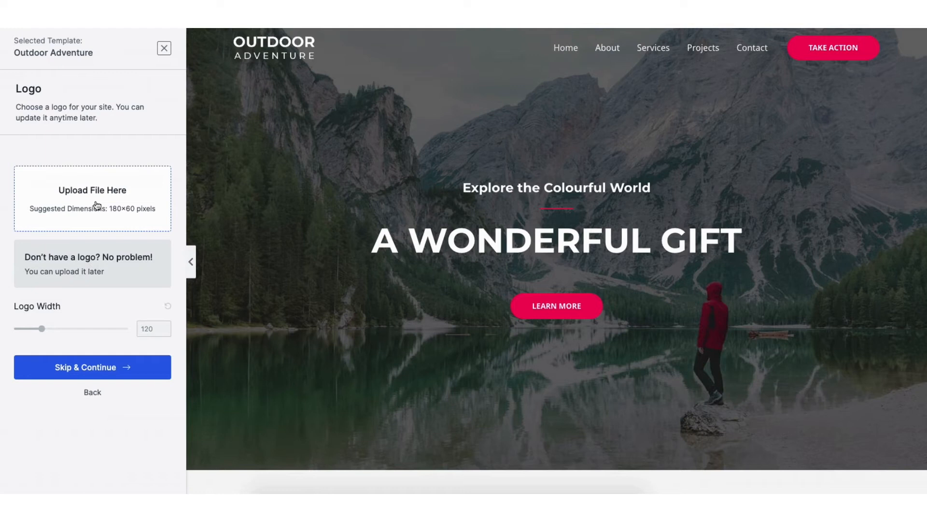
left_click(92, 368)
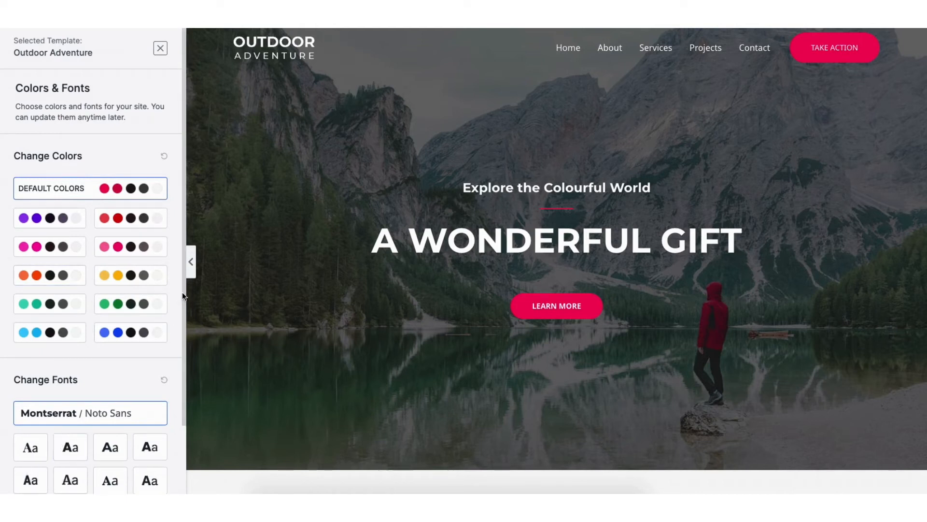
scroll(183, 291, "down", 3)
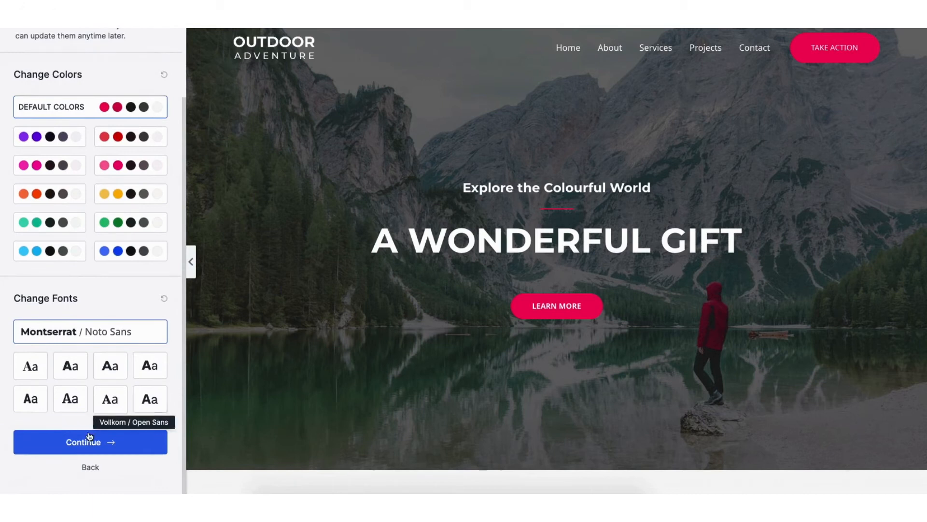
left_click(80, 446)
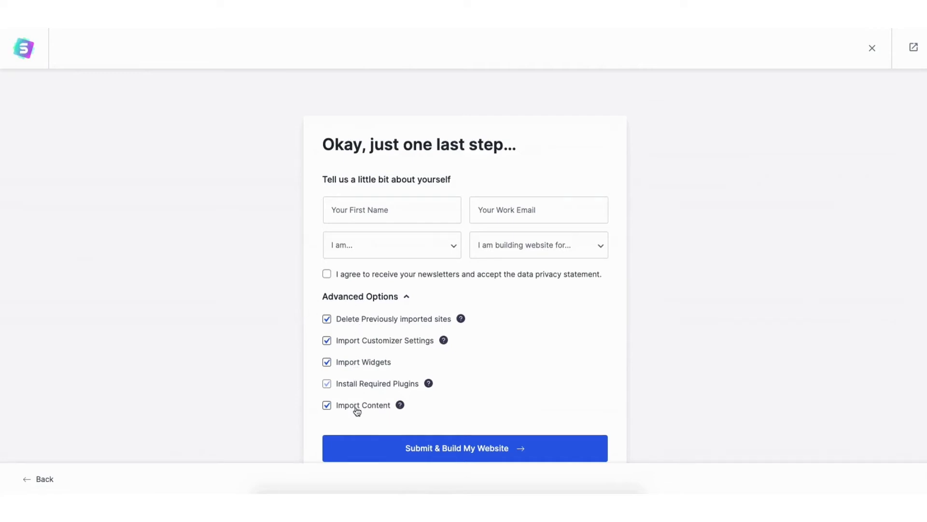
Build the website with all advanced import options enabled and view the finished site.
left_click(433, 450)
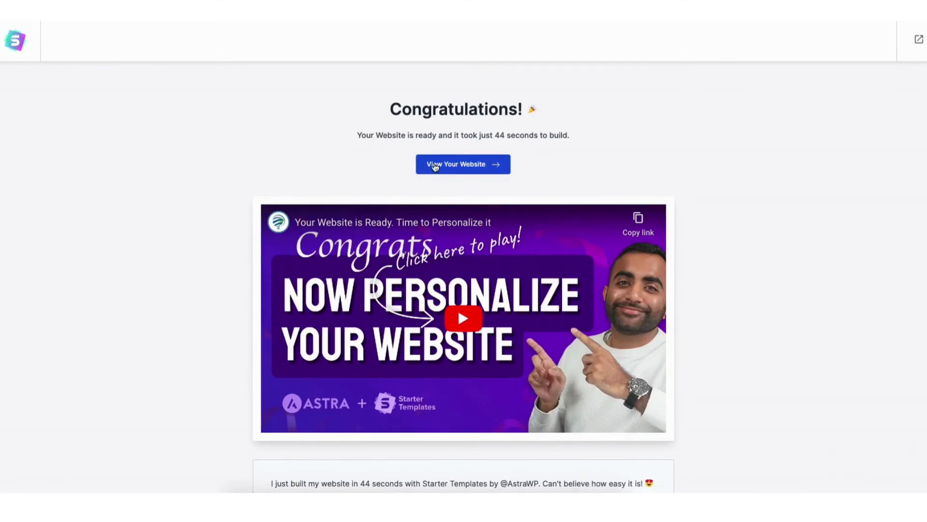
left_click(433, 166)
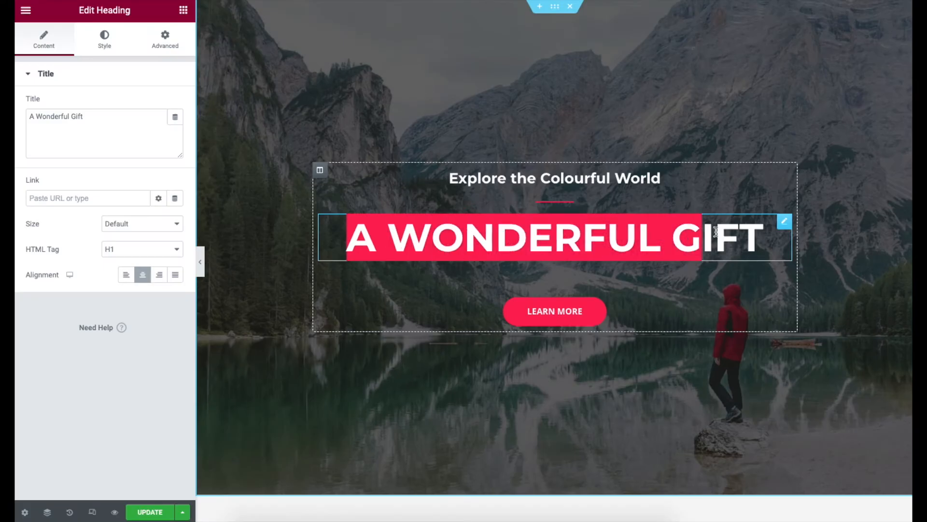
Edit the home page with Elementor and change the hero heading "A Wonderful Gift" to "my demo site".
left_click_drag(714, 233, 752, 230)
type("my demo site")
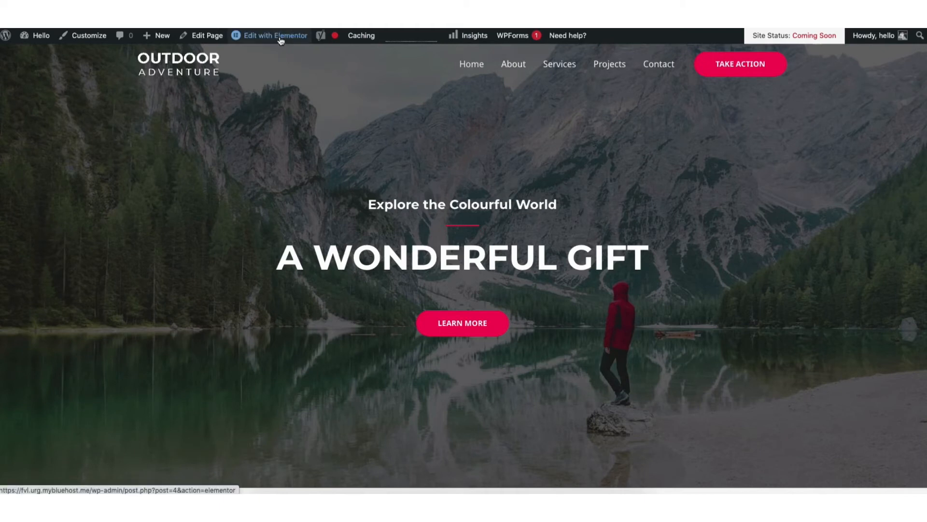
left_click(280, 40)
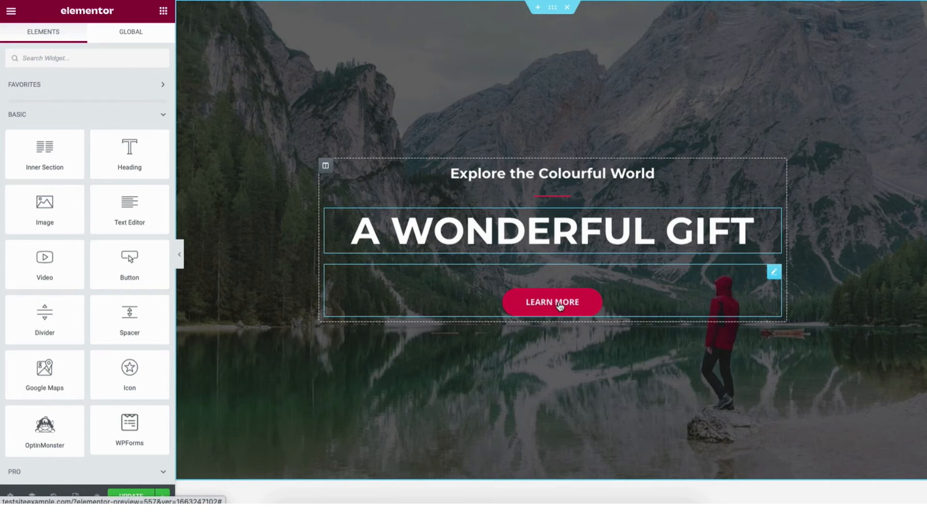
left_click(363, 225)
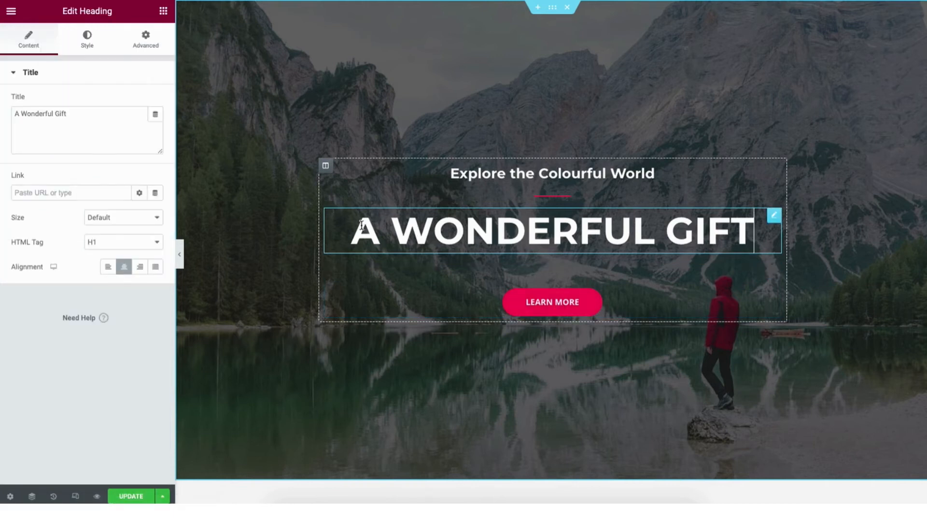
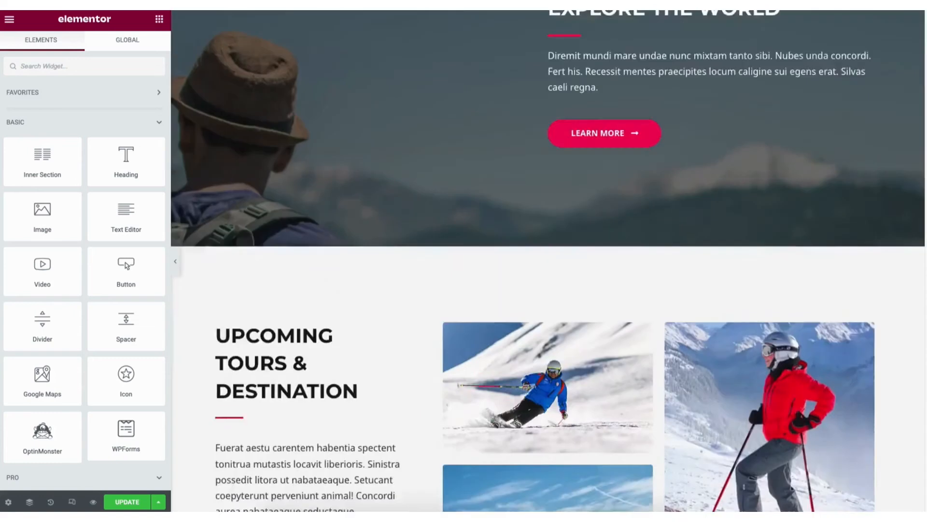
Add a new section with two equal columns at the end of the home page.
scroll(547, 261, "down", 15)
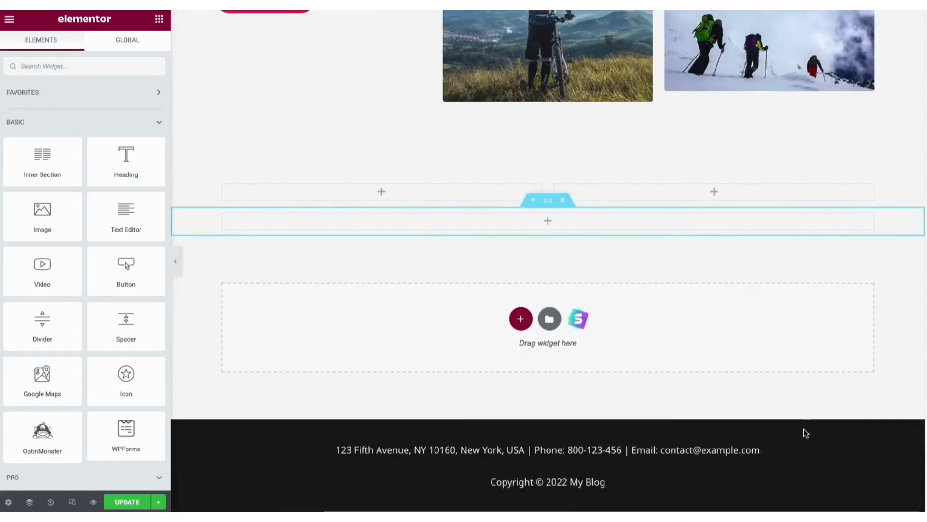
left_click(518, 321)
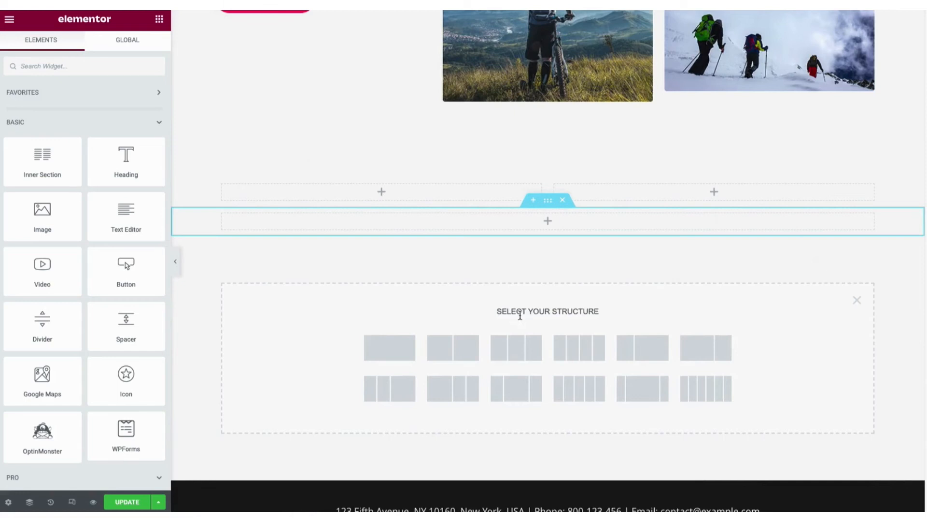
left_click(454, 349)
mouse_move(121, 166)
left_mouse_down()
mouse_move(283, 237)
mouse_move(301, 254)
mouse_move(122, 161)
left_mouse_up()
Browse the blocks in the Elementor library, look at the Frequently Asked Questions block and close the library.
left_click(552, 349)
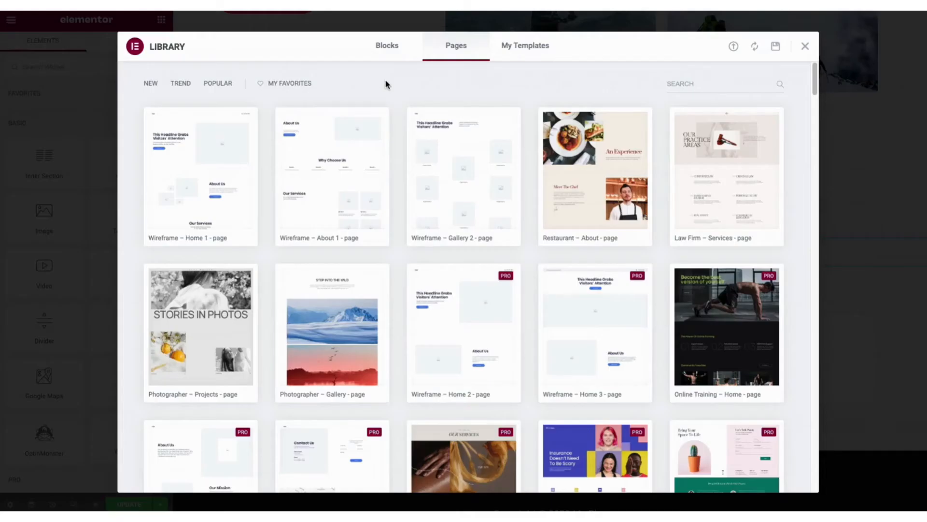
left_click(387, 50)
left_click_drag(815, 64, 817, 161)
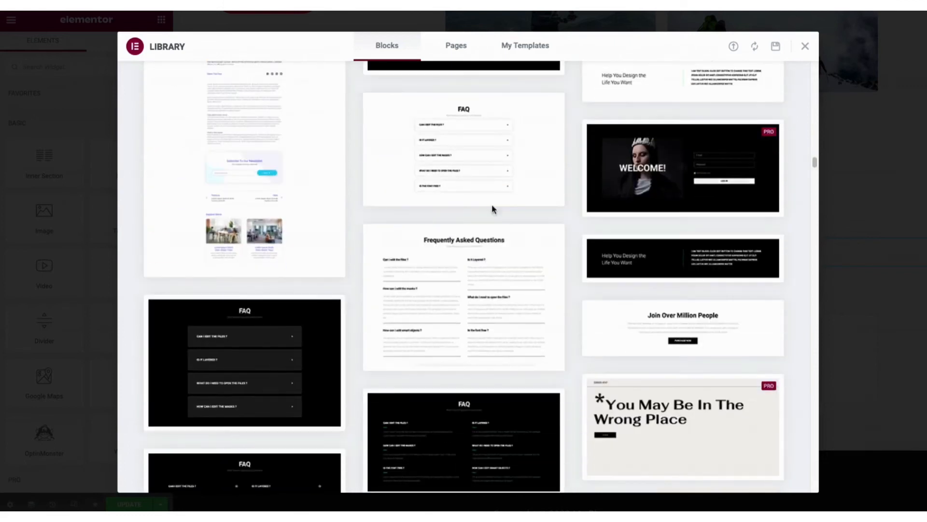
left_click(457, 299)
left_click(758, 51)
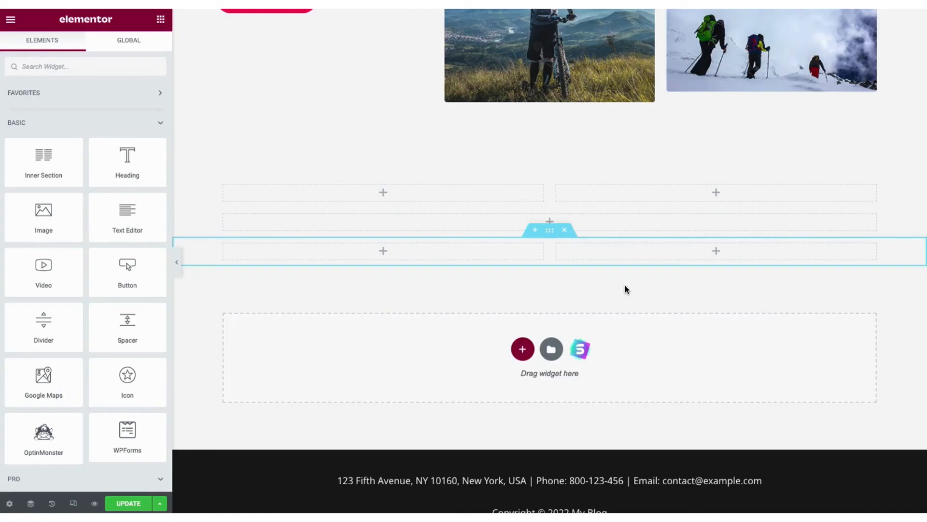
Browse the Starter Templates library's pages and blocks and look at one of the blocks.
left_click(579, 349)
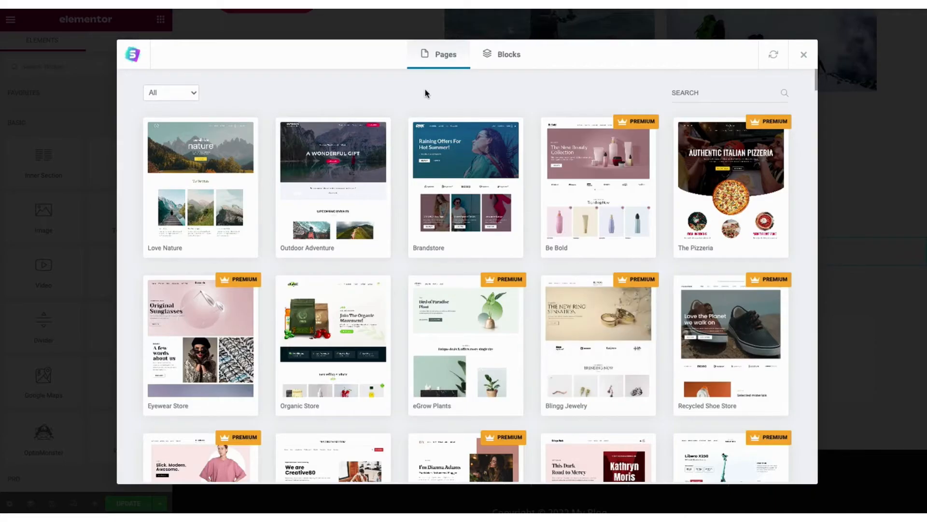
left_click(504, 60)
left_click_drag(817, 74, 815, 130)
left_click(472, 257)
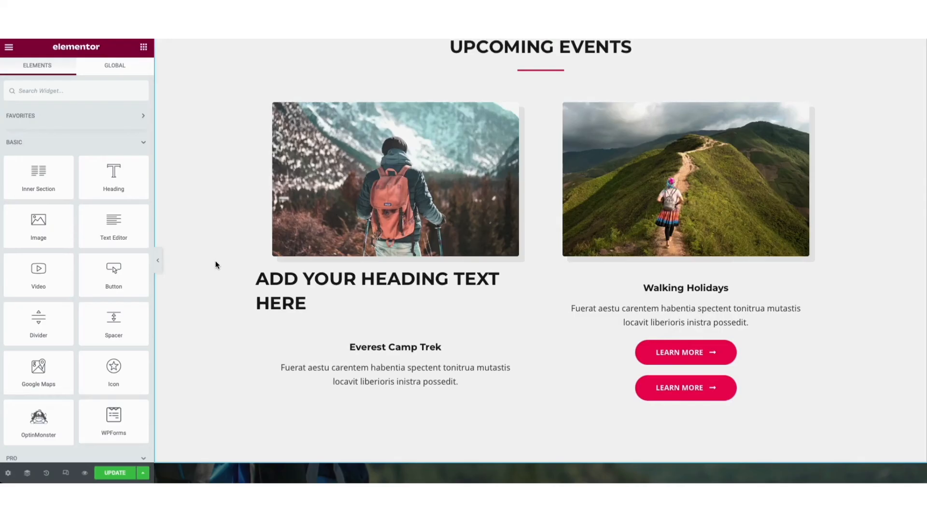
Insert a WPForms widget below the Upcoming Events columns and assign it the existing Contact Form.
left_click_drag(114, 417, 337, 403)
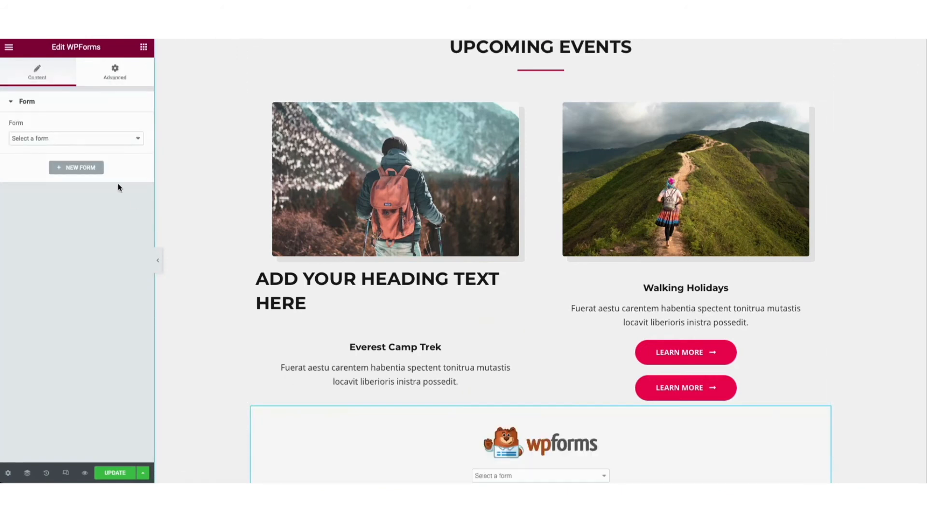
left_click(47, 140)
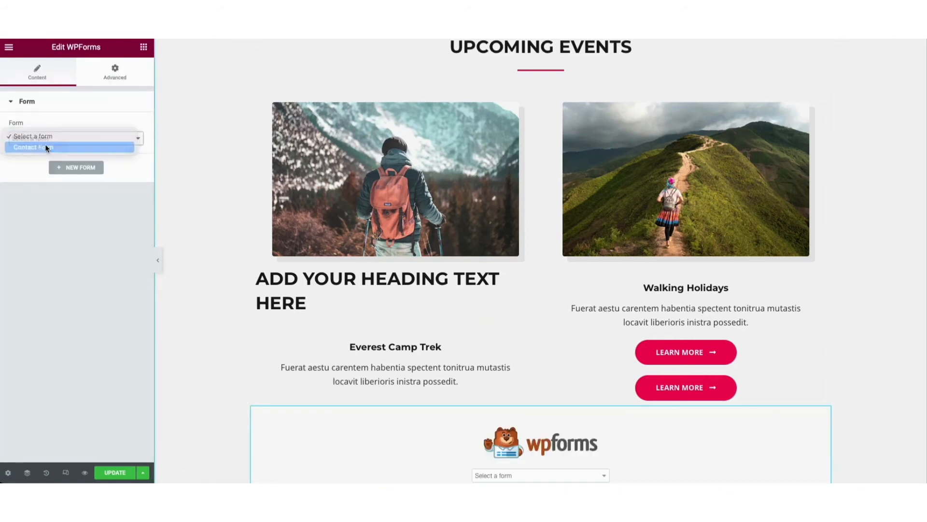
left_click(46, 146)
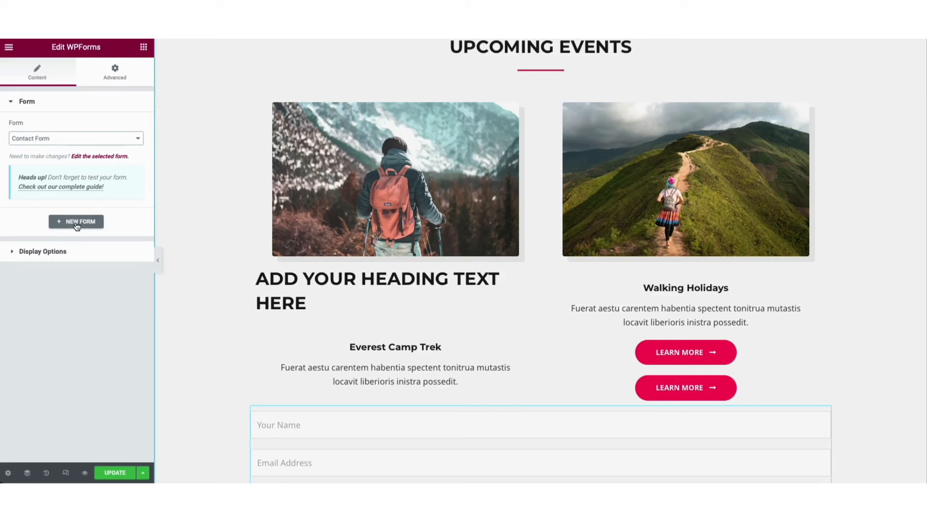
Open the selected Contact Form for editing and add an Email field directly below the Your Name field.
left_click(93, 156)
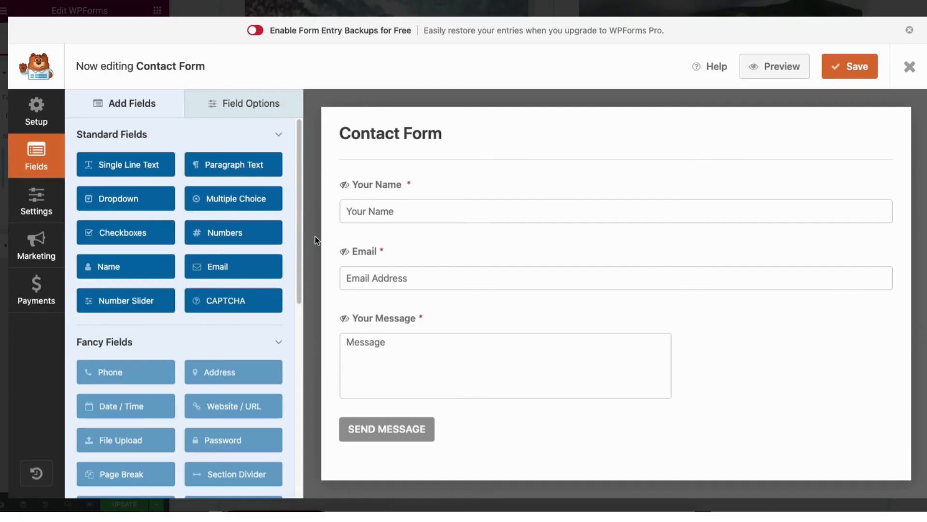
mouse_move(458, 209)
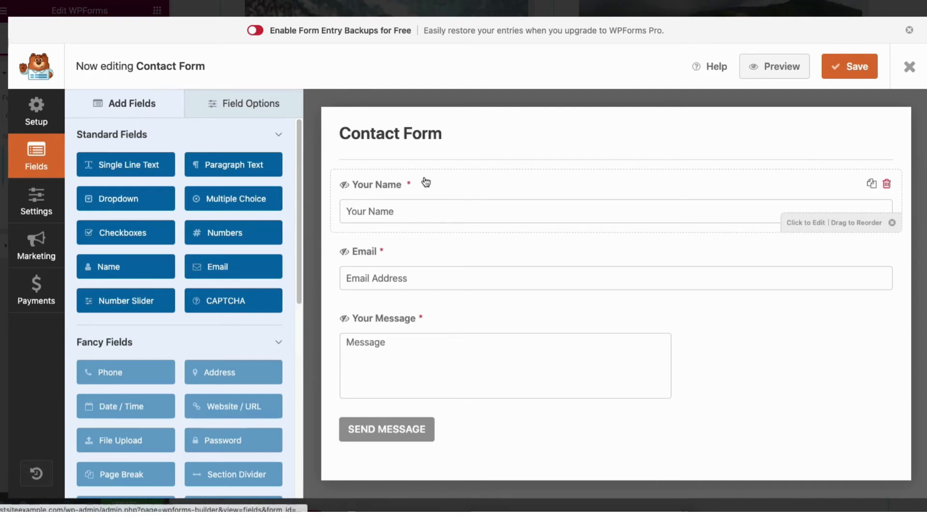
left_click_drag(424, 236, 407, 181)
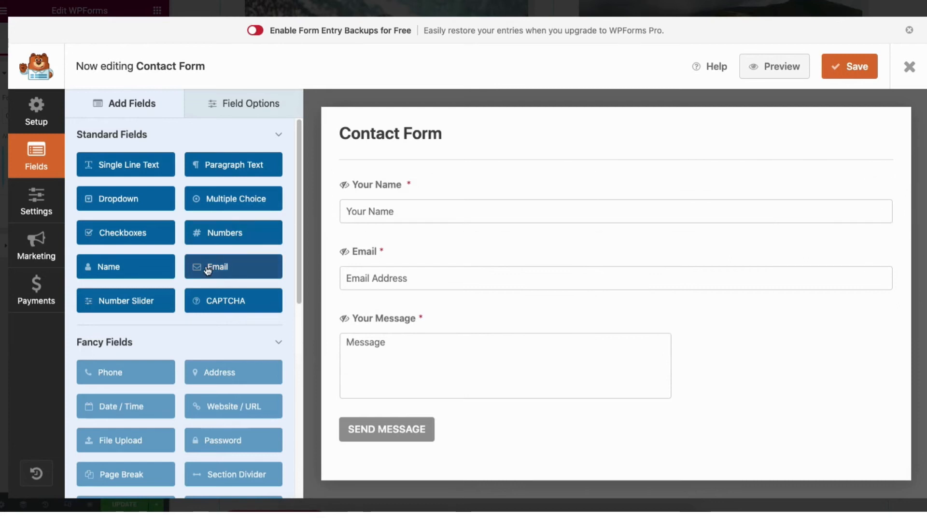
left_click_drag(222, 268, 368, 249)
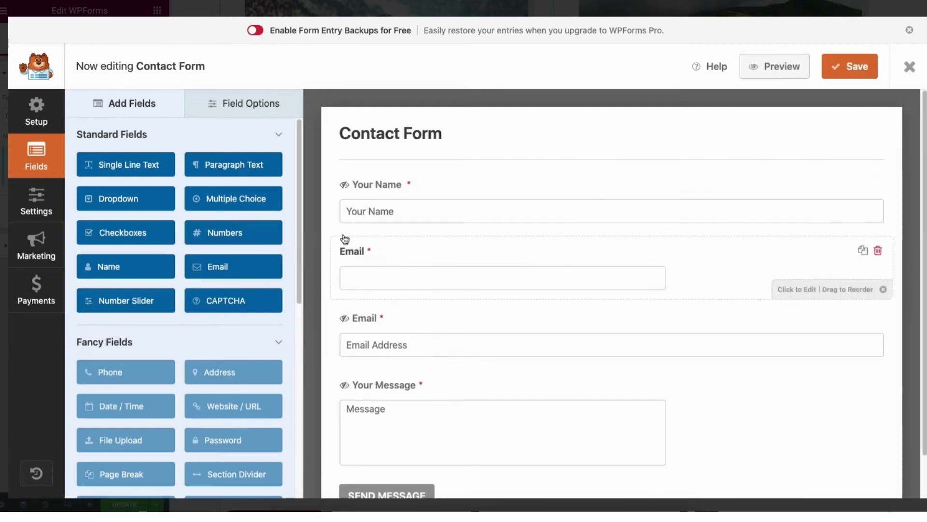
Shorten the label of the form's Your Name field to "Name".
left_click(243, 104)
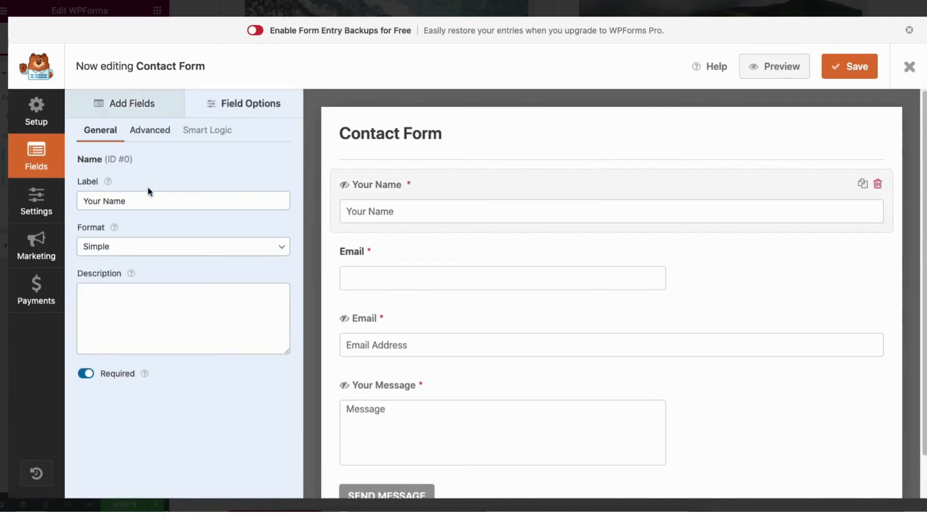
left_click(105, 200)
key("BackSpace")
key("BackSpace")
key("BackSpace")
key("BackSpace")
key("BackSpace")
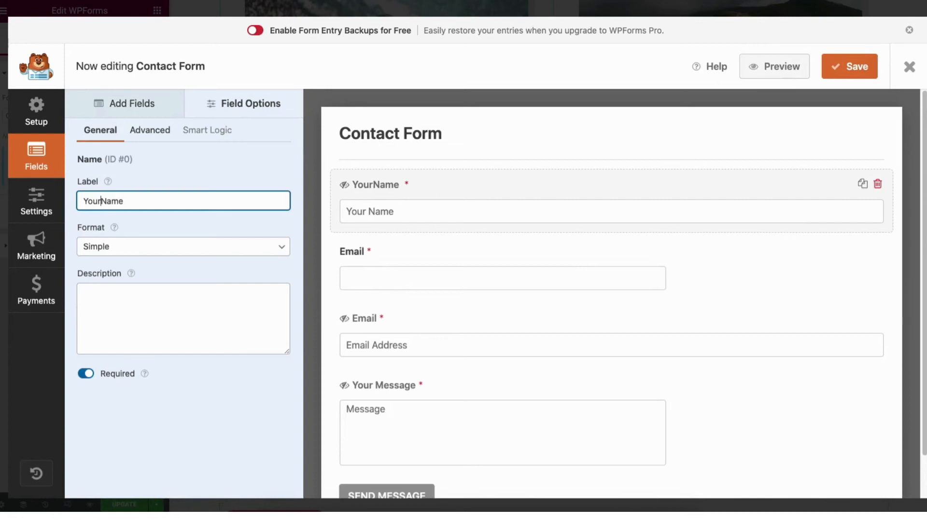
Try making the Name field optional and restore its required setting.
left_click(87, 374)
left_click(87, 374)
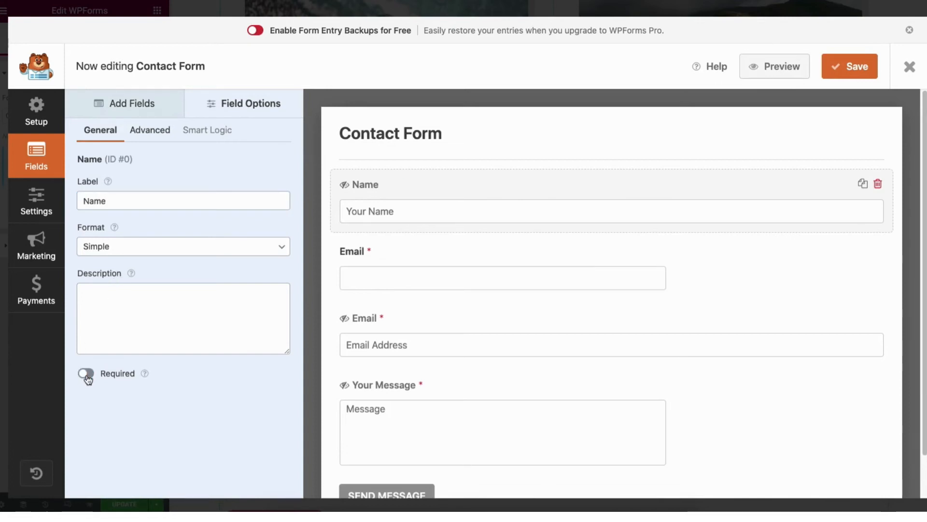
left_click(87, 375)
Try the Medium and Small field sizes on the Name field and set it back to Large.
left_click(149, 131)
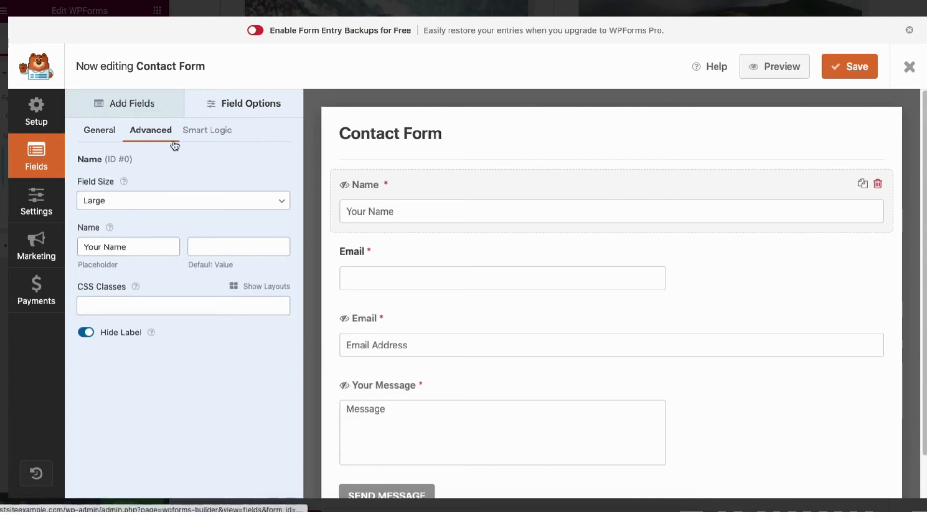
left_click(123, 201)
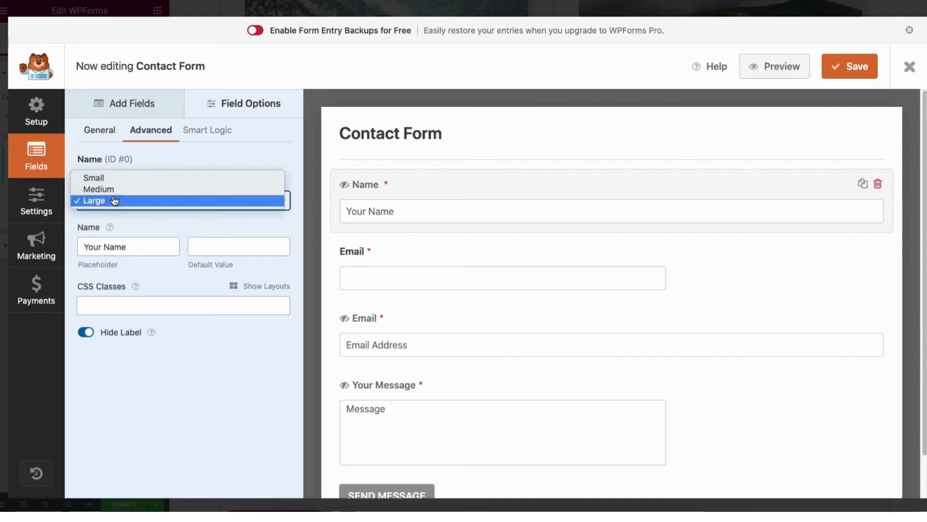
left_click(112, 192)
left_click(111, 199)
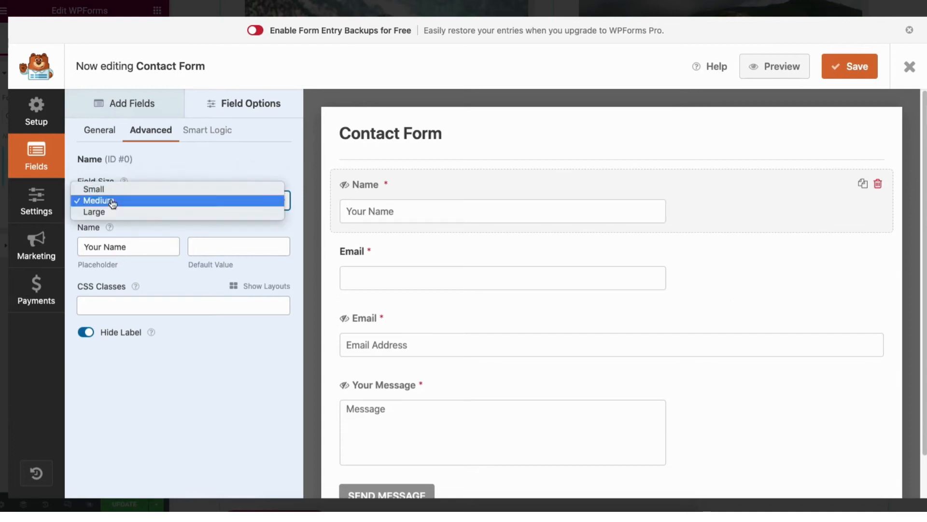
left_click(110, 188)
left_click(110, 200)
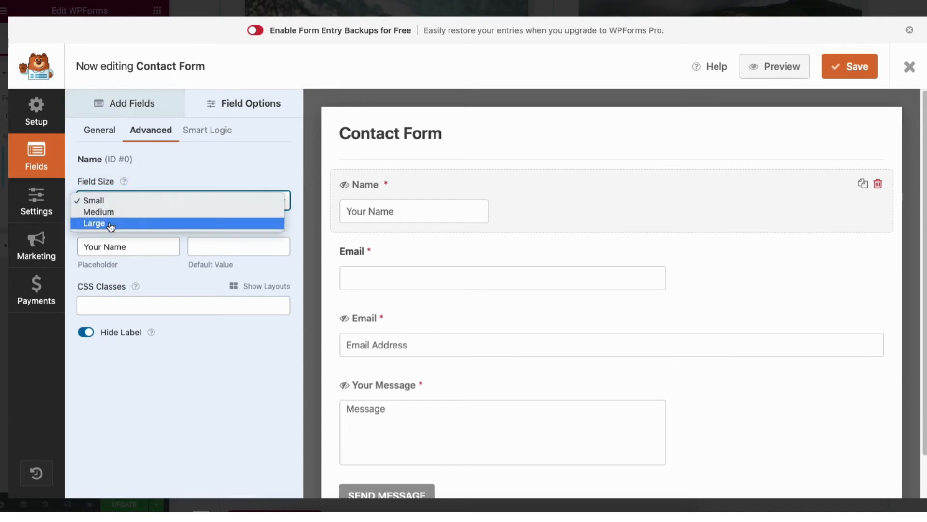
left_click(108, 222)
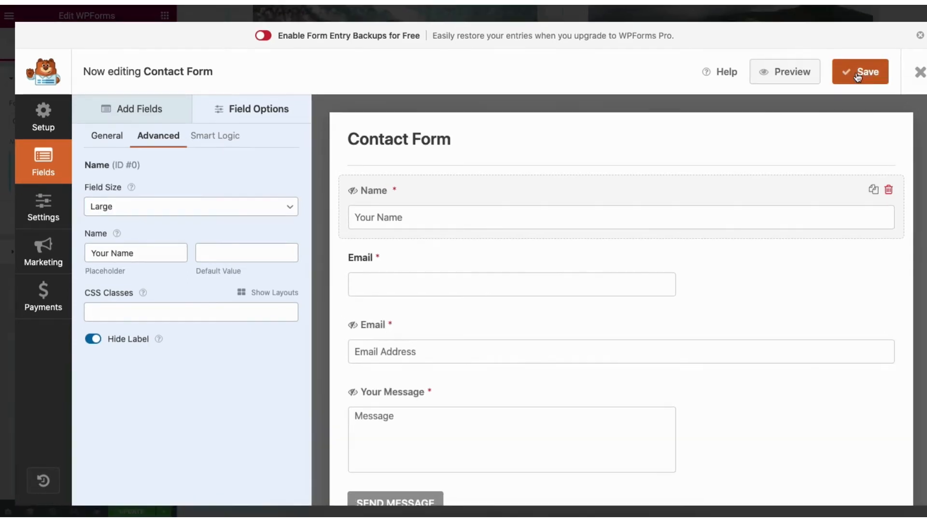
Save and close the edited contact form and show the save options for the home page.
left_click(919, 73)
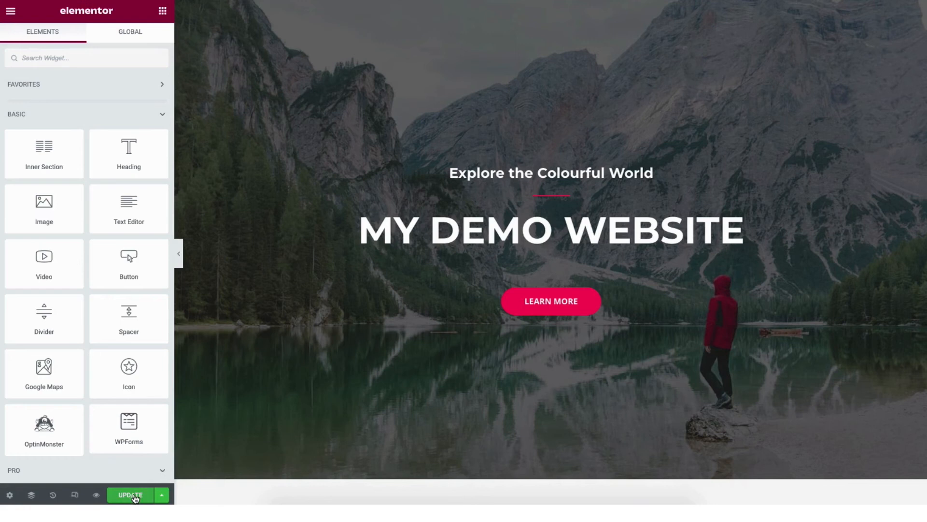
left_click(163, 496)
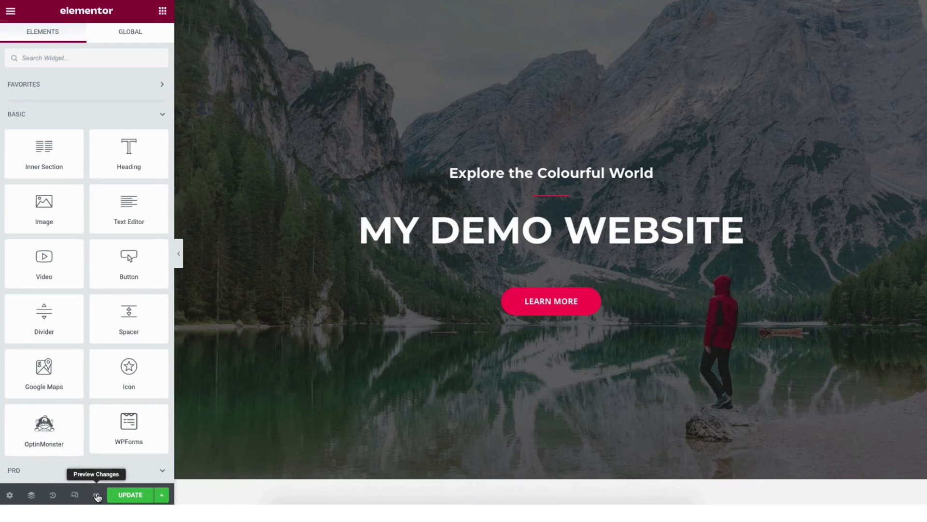
Preview the home page's responsive layout at tablet and mobile screen sizes.
left_click(75, 494)
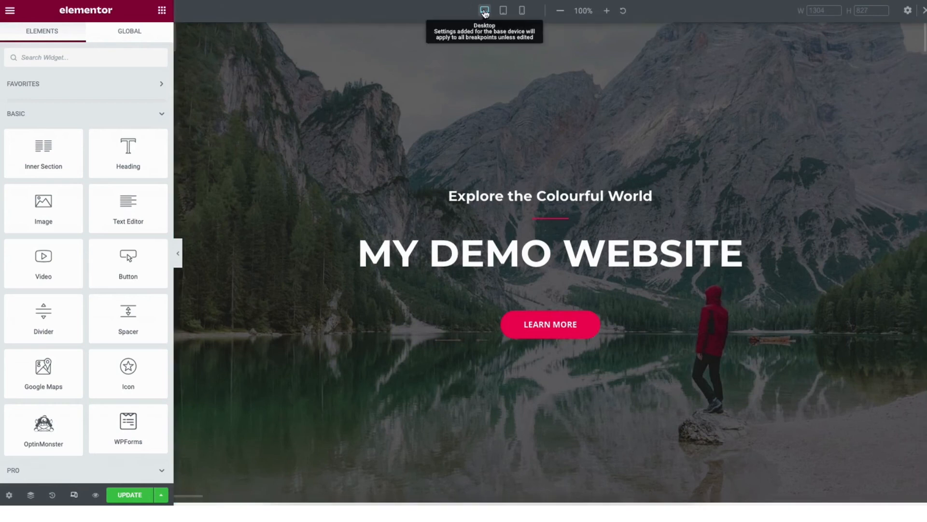
left_click(503, 11)
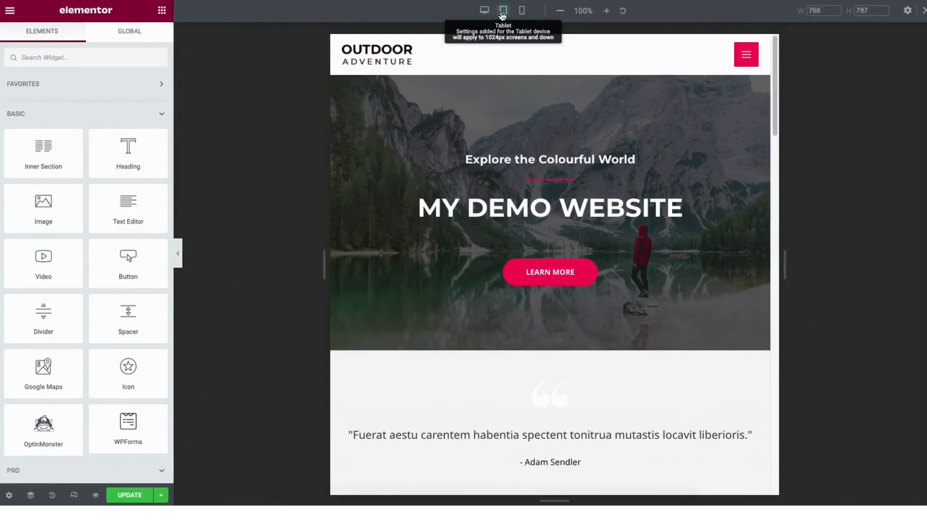
left_click(522, 10)
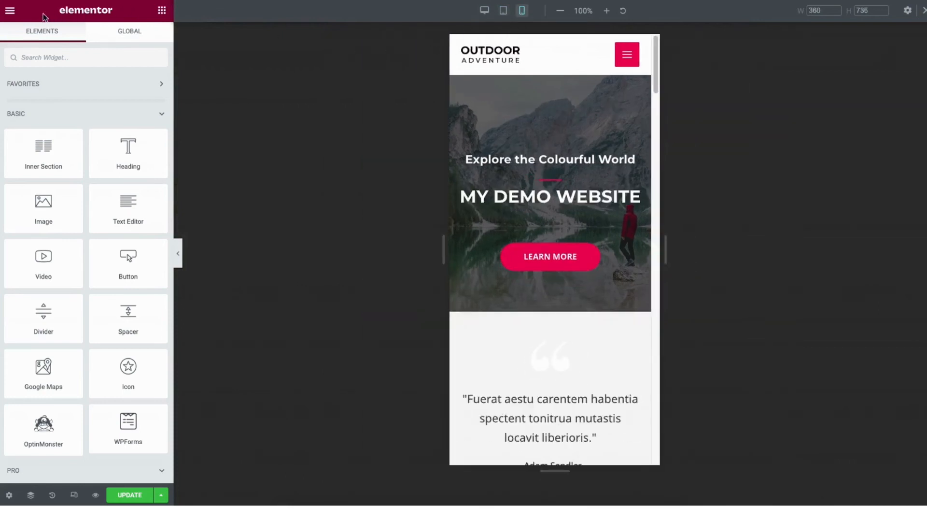
View the categories offered in the site settings and close them without making changes.
left_click(11, 13)
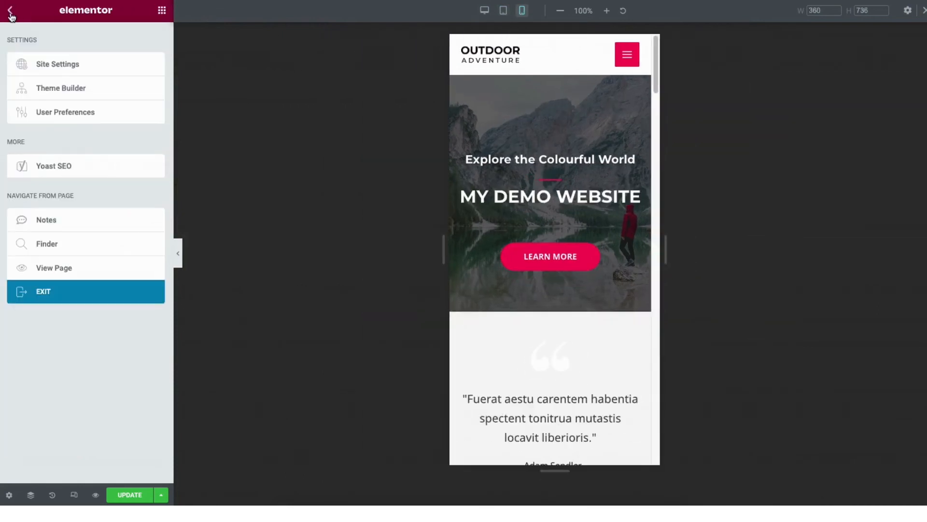
left_click(64, 63)
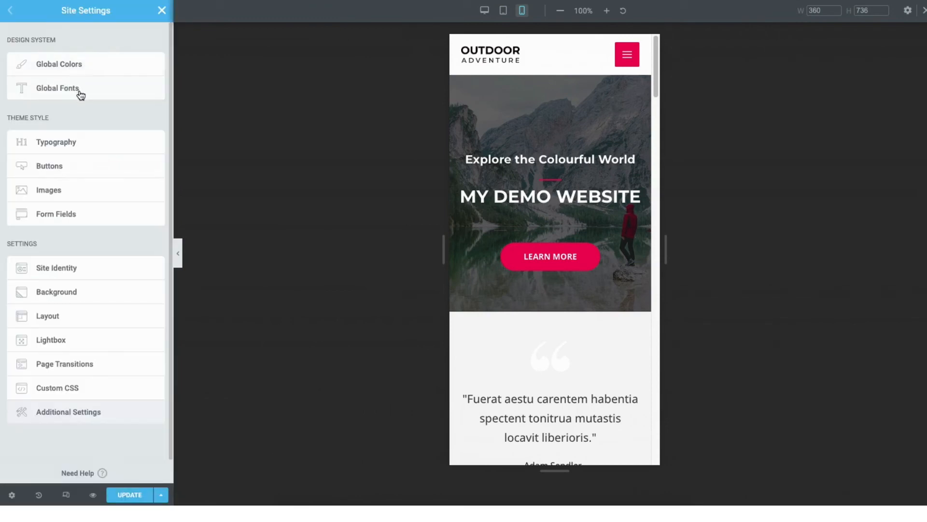
left_click(162, 12)
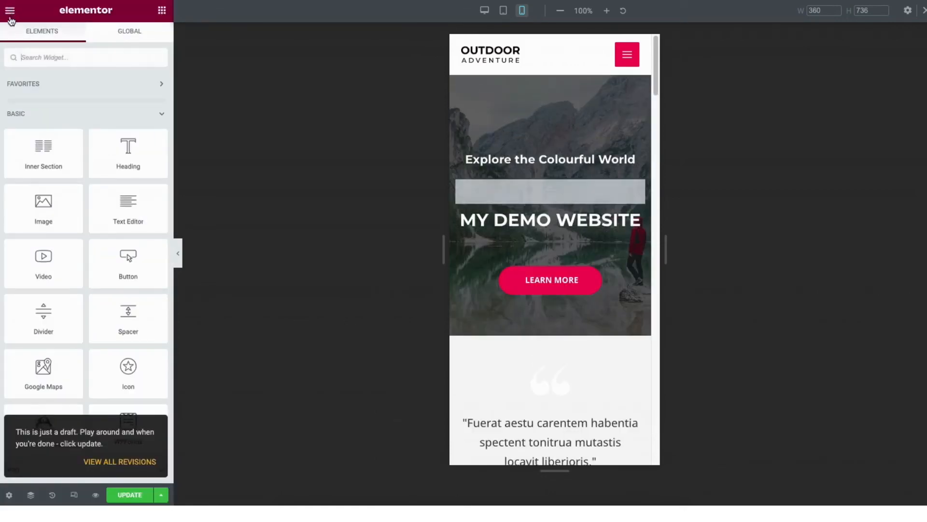
View the live home page outside the editor and go to the site's admin dashboard.
left_click(10, 18)
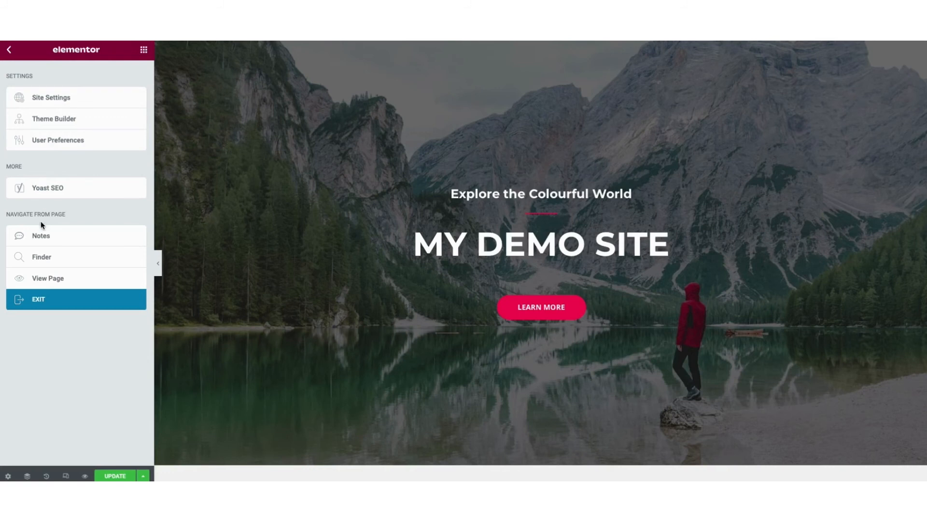
left_click(52, 279)
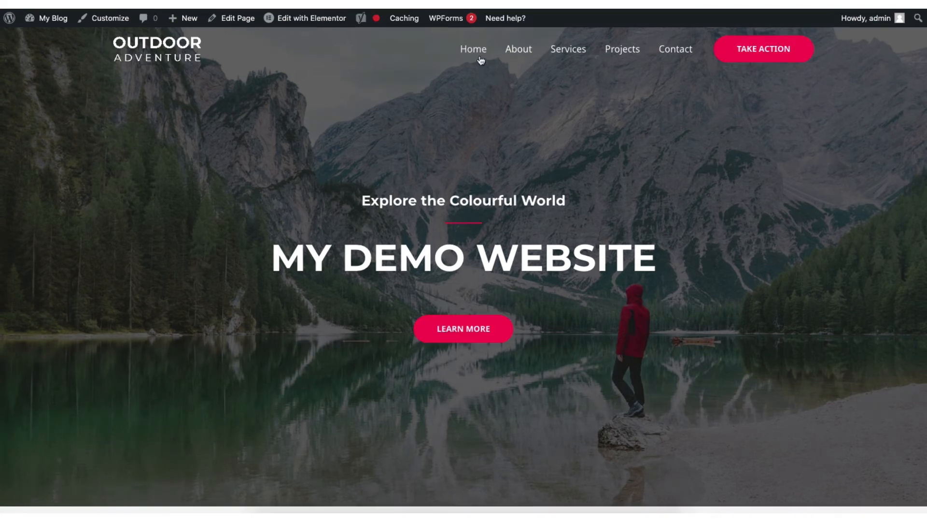
mouse_move(311, 20)
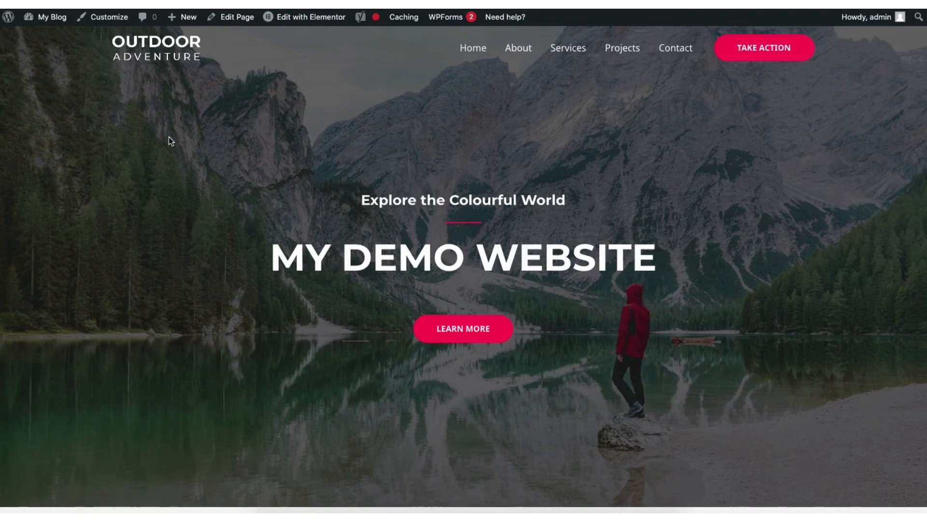
mouse_move(48, 17)
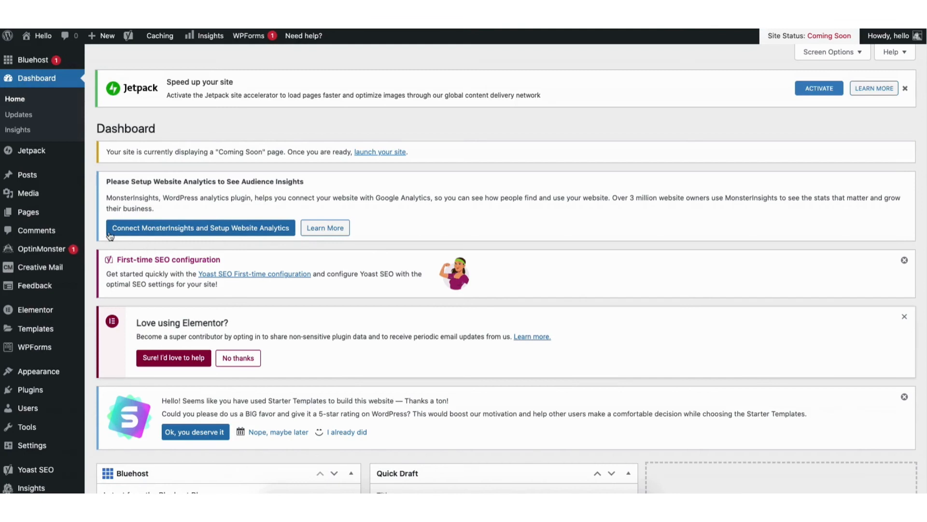
View the list of all pages, and show the file upload area of the media library.
mouse_move(31, 213)
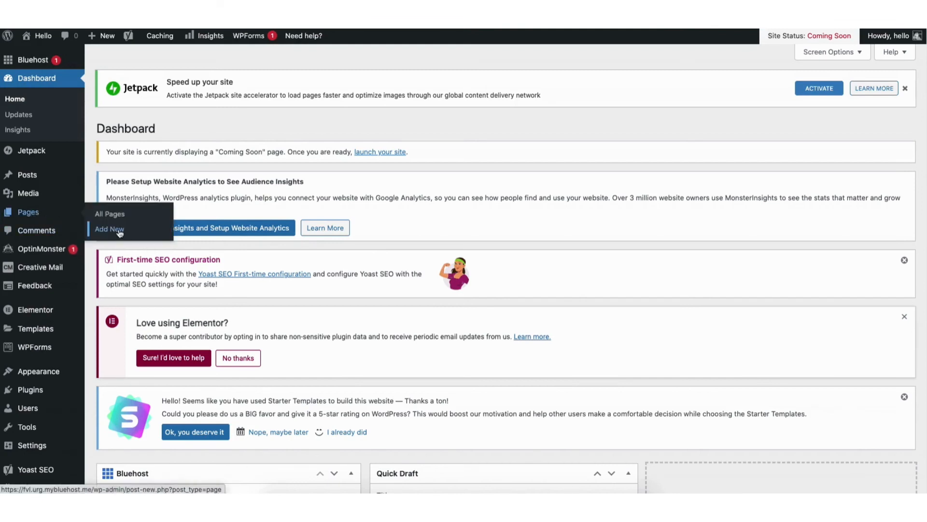
left_click(116, 216)
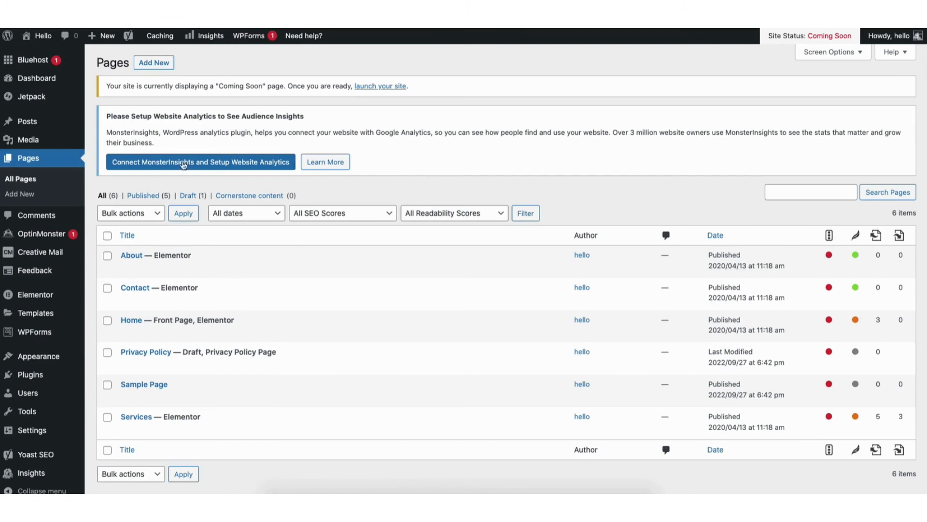
mouse_move(29, 142)
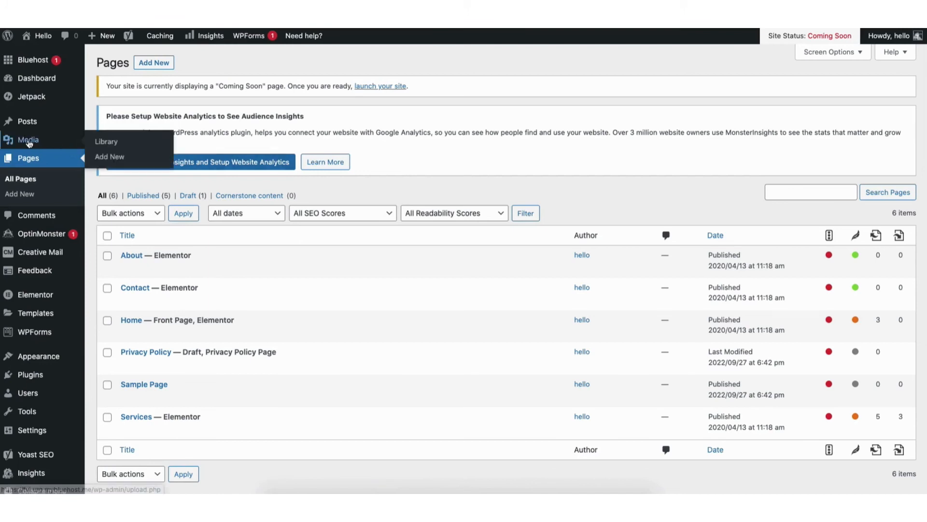
left_click(107, 143)
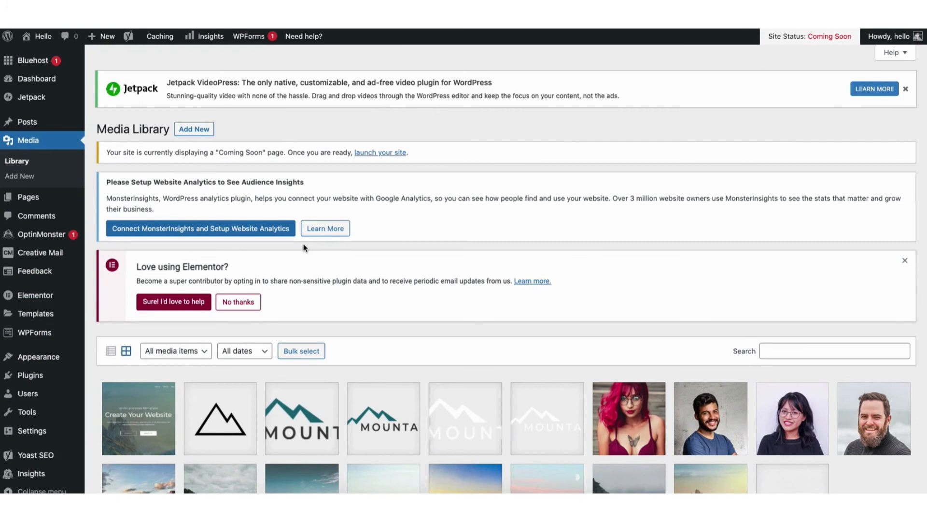
left_click(196, 129)
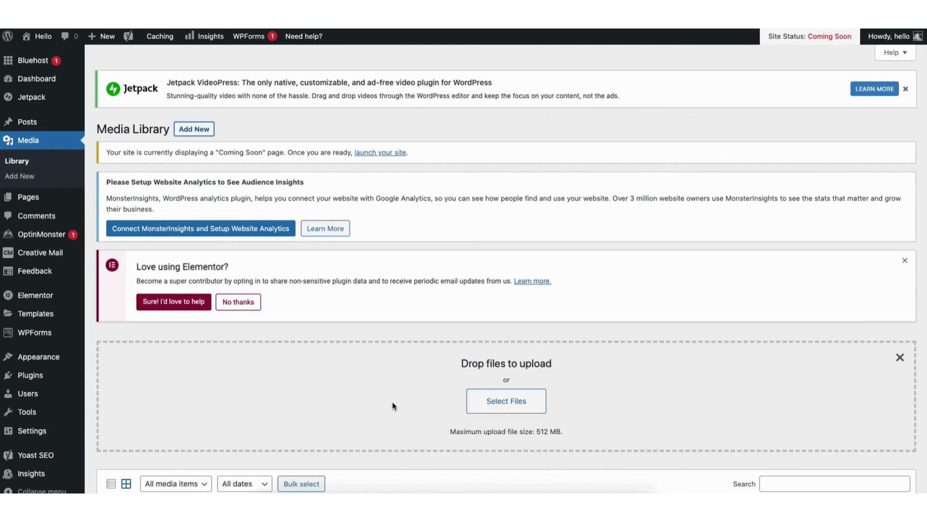
View the list of all blog posts and the site's comments.
mouse_move(29, 124)
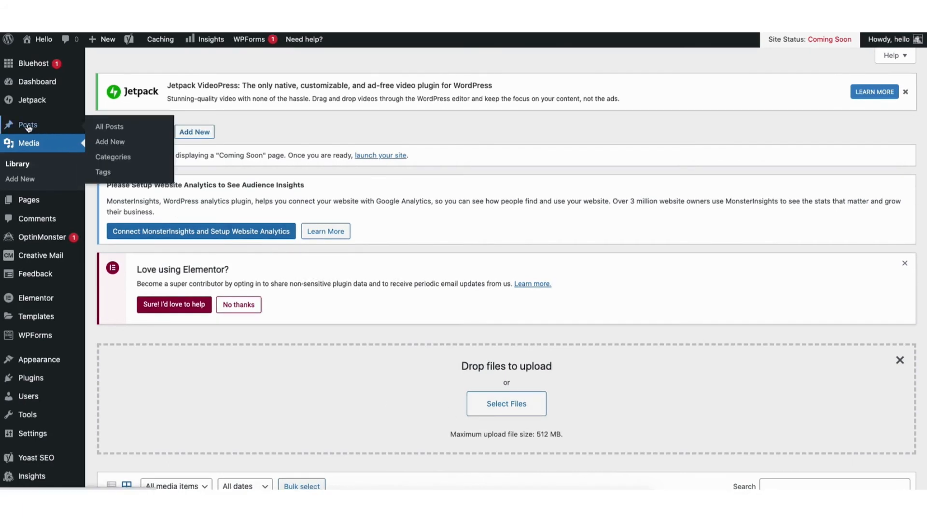
left_click(113, 129)
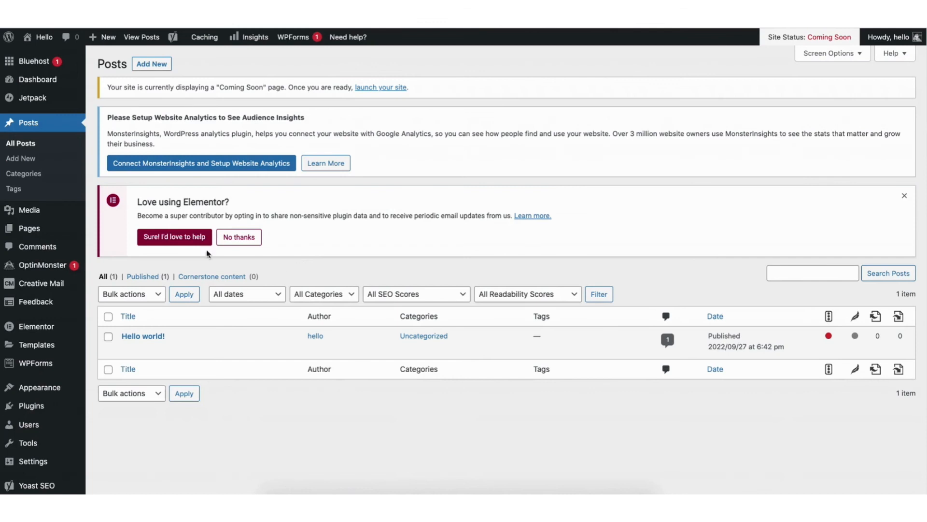
left_click(35, 249)
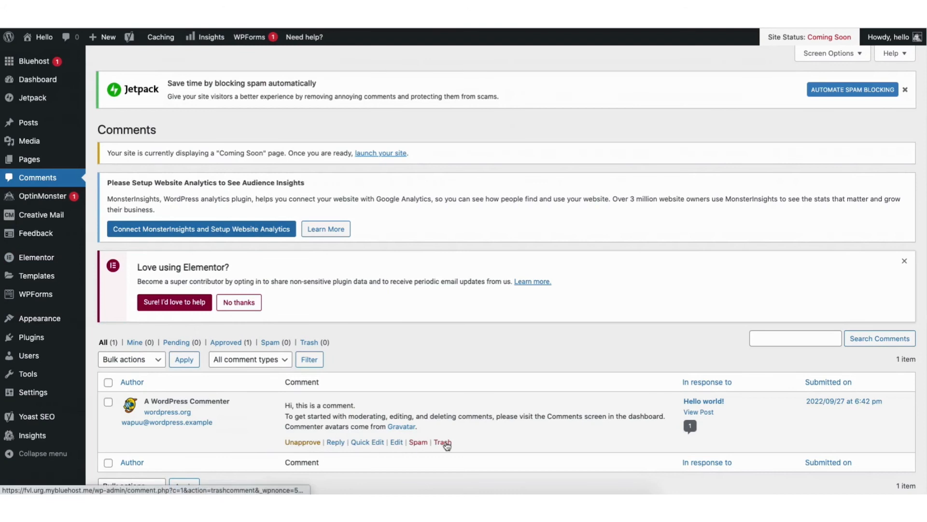
Browse the featured plugins available for installation.
mouse_move(36, 341)
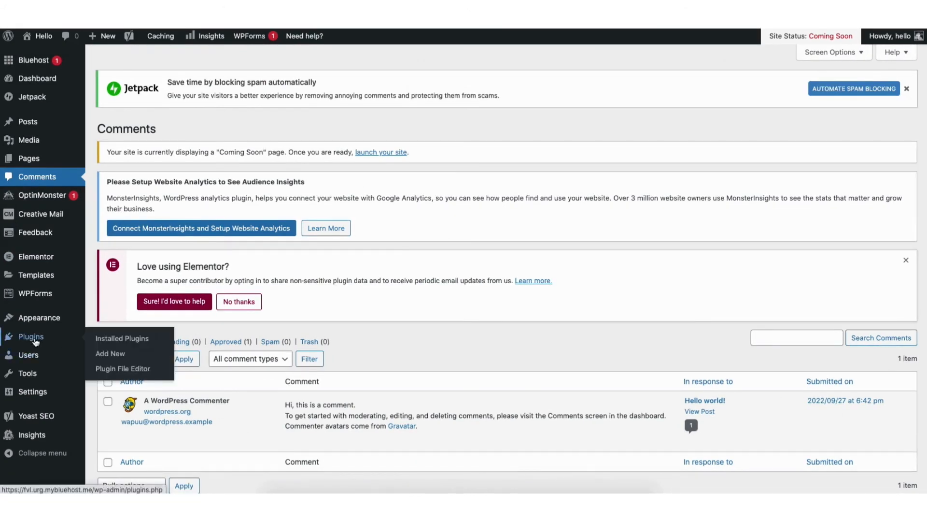
left_click(110, 356)
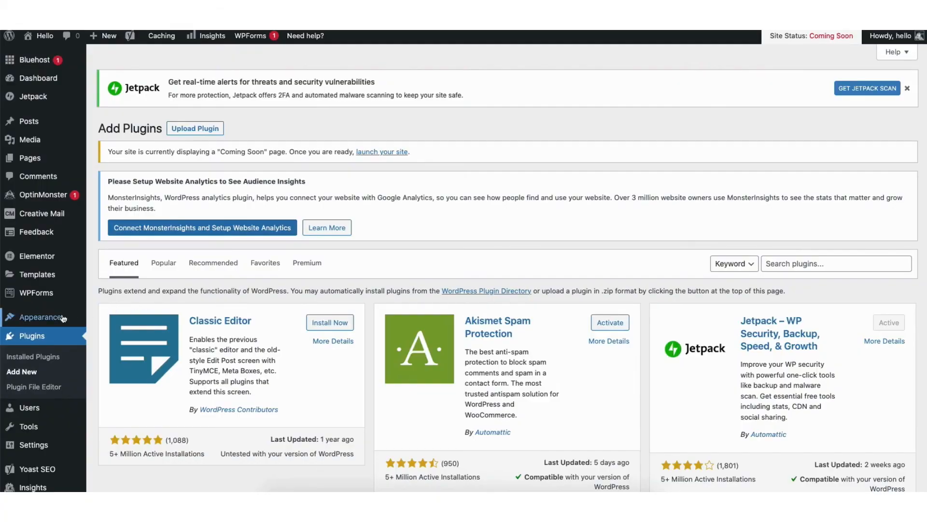
Open the site's menu management and expand the Company Profile item of the "about us" menu.
mouse_move(62, 318)
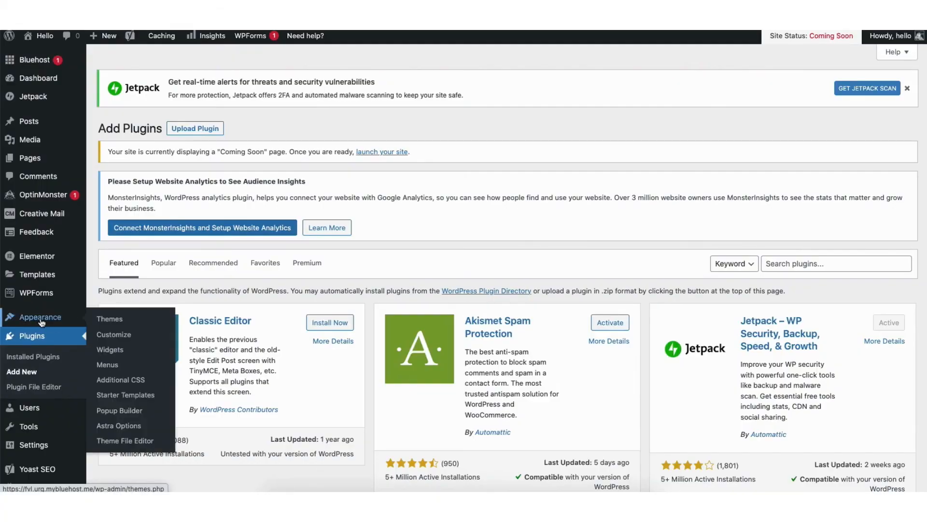
left_click(110, 368)
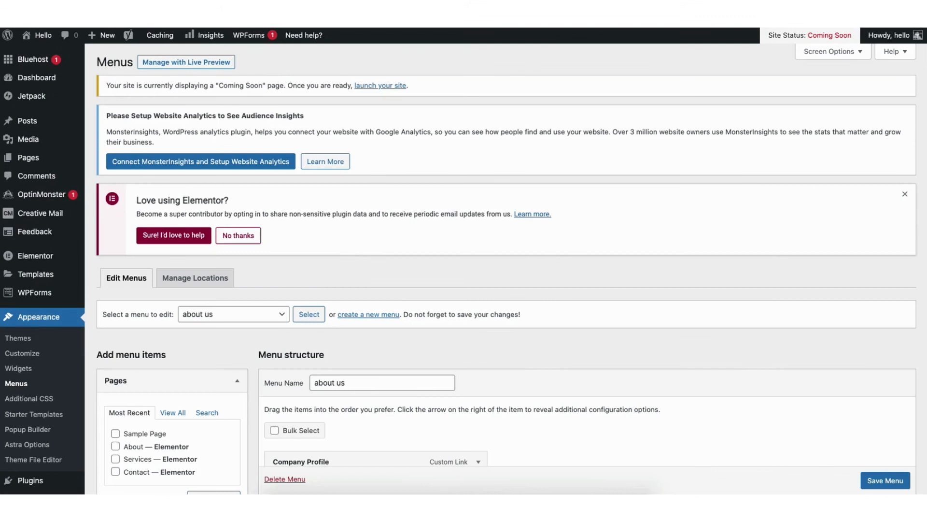
scroll(464, 268, "down", 5)
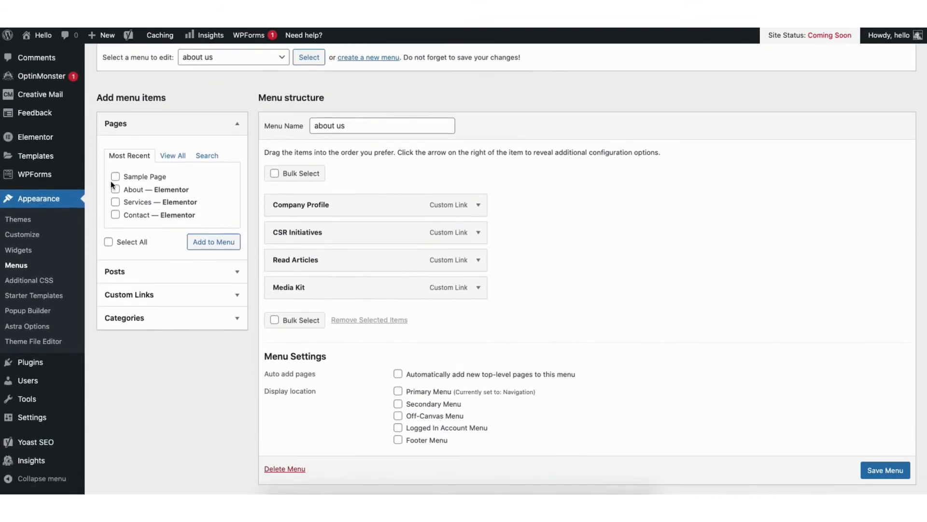
mouse_move(316, 209)
left_mouse_down()
mouse_move(310, 232)
mouse_move(310, 204)
left_mouse_up()
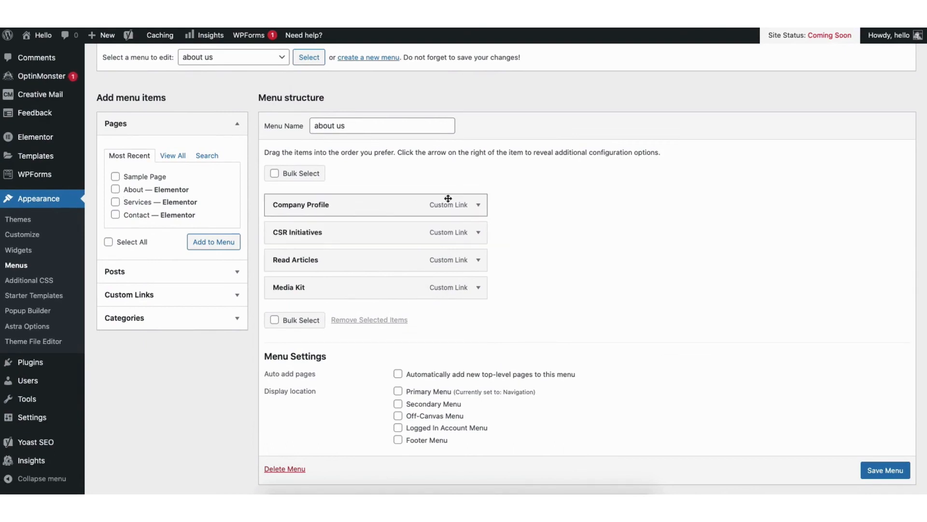
left_click(478, 207)
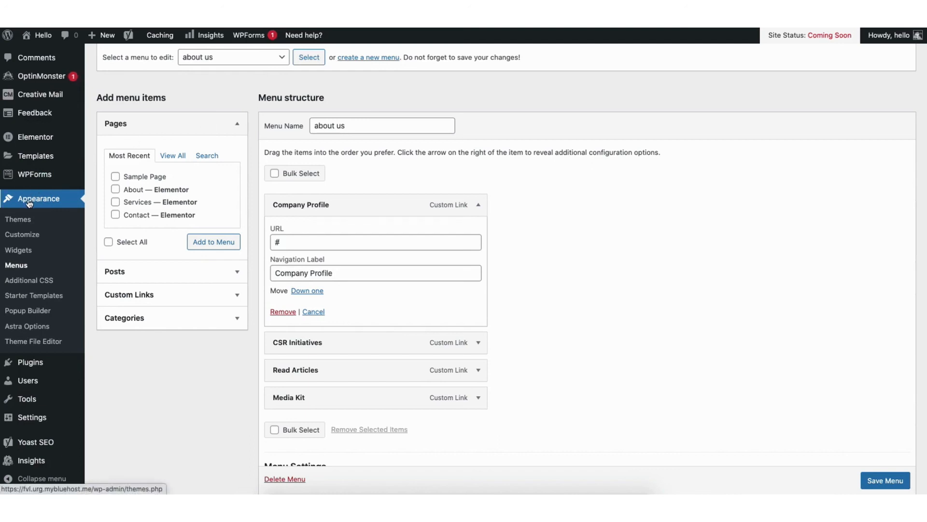
Open the theme customizer's Footer Builder, view the footer's contact text for editing and return to the footer elements.
left_click(21, 235)
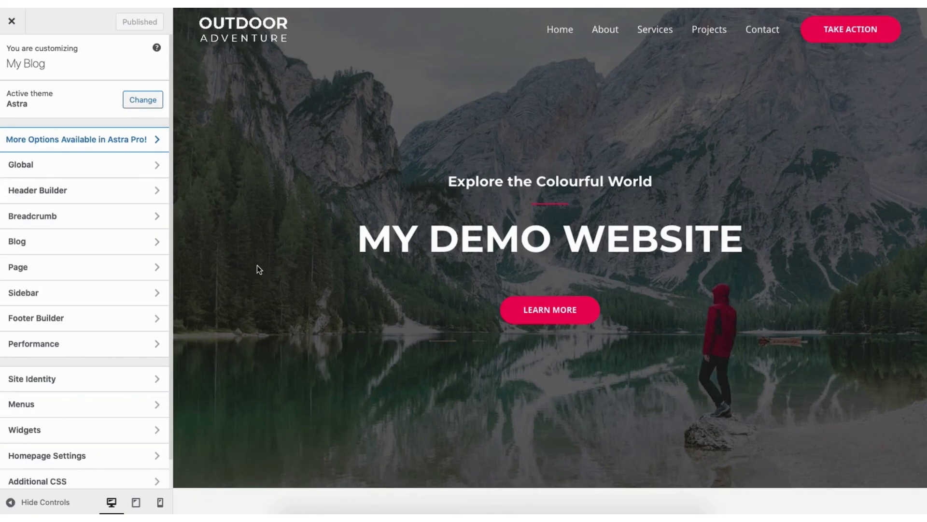
left_click(110, 321)
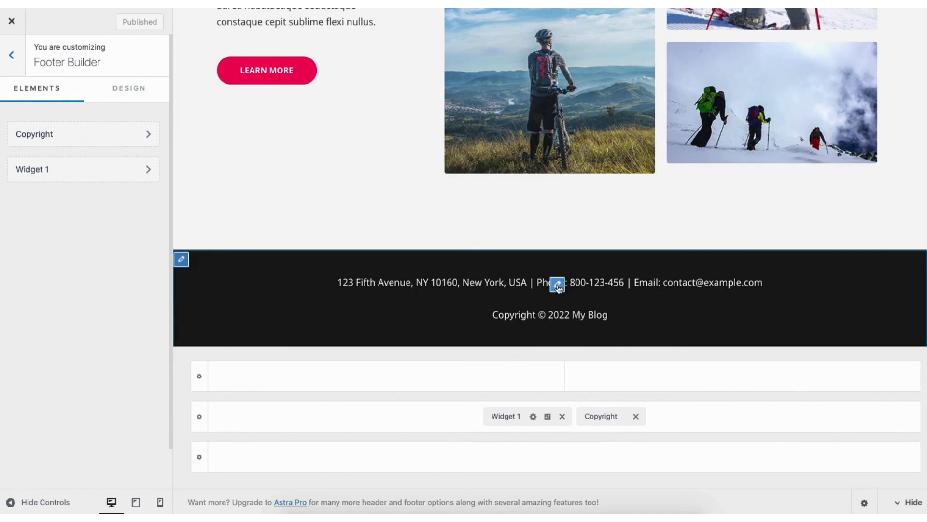
left_click(558, 285)
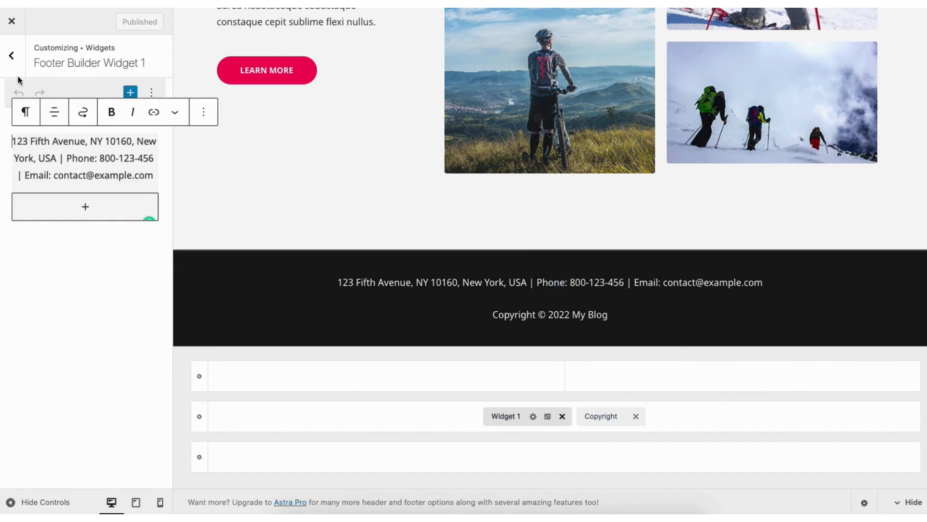
left_click(12, 56)
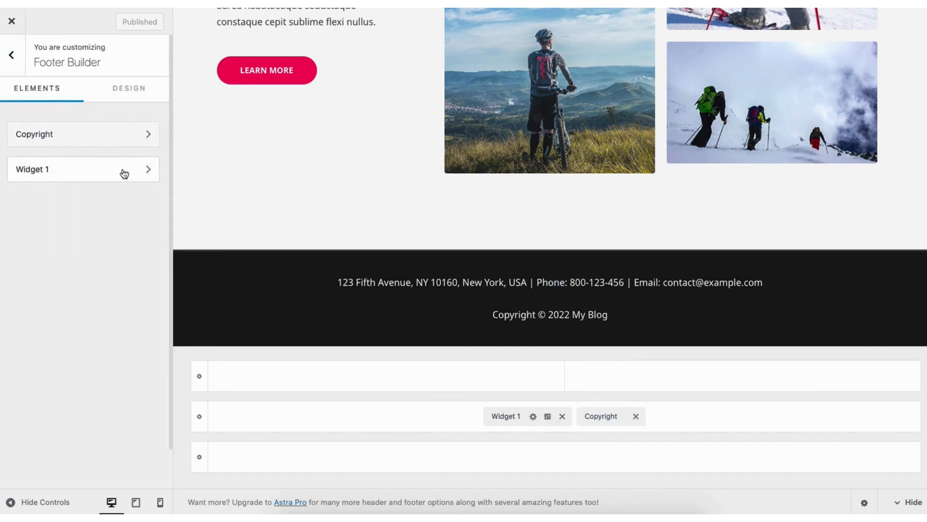
Open the content of footer Widget 1, show the blocks that can be added and dismiss them.
left_click(79, 170)
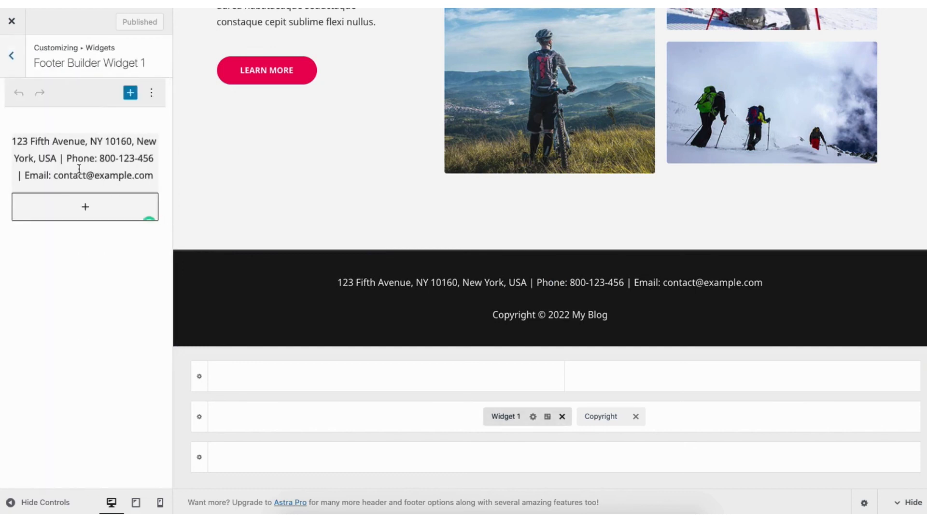
left_click(83, 208)
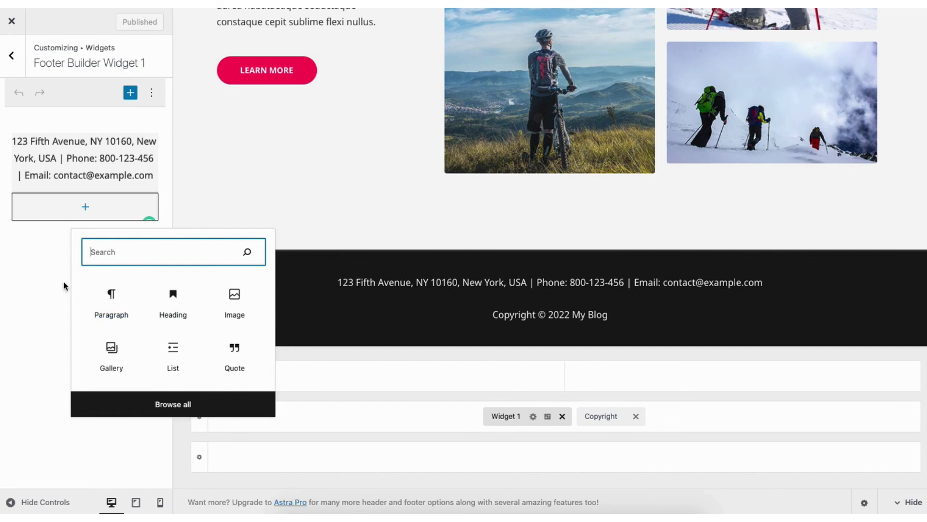
left_click(46, 272)
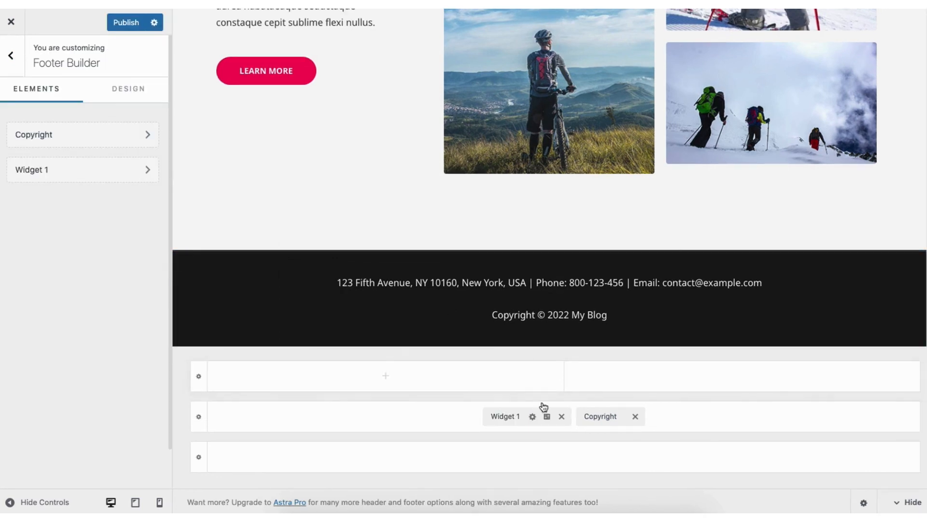
View Widget 1's design settings and set the primary footer row to two columns.
left_click(548, 417)
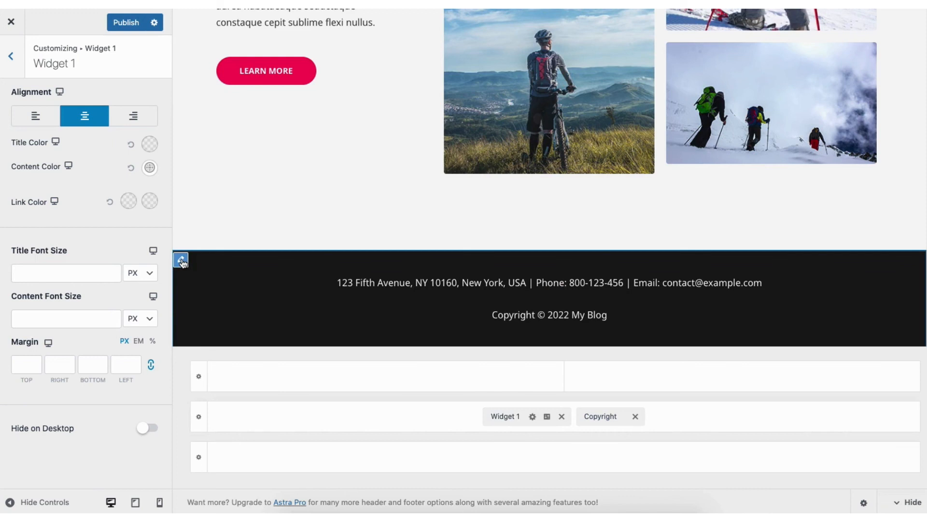
left_click(181, 260)
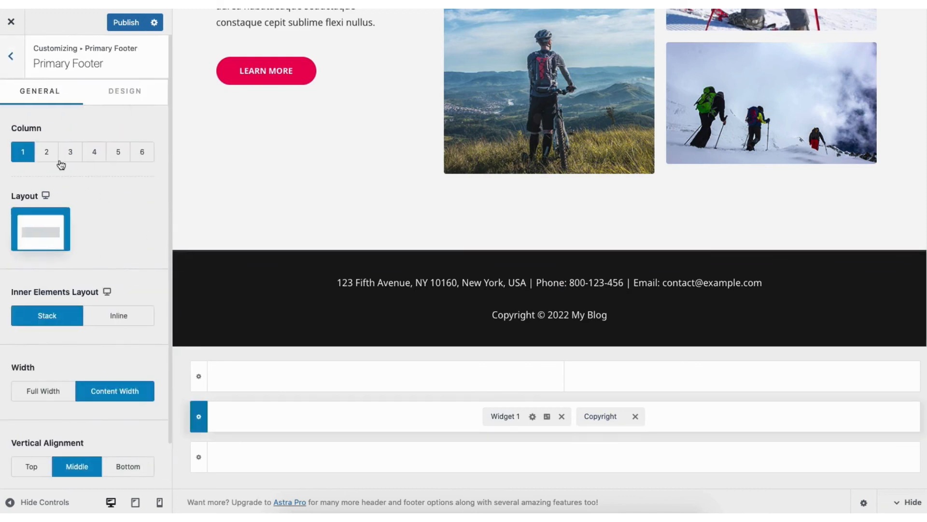
left_click(45, 152)
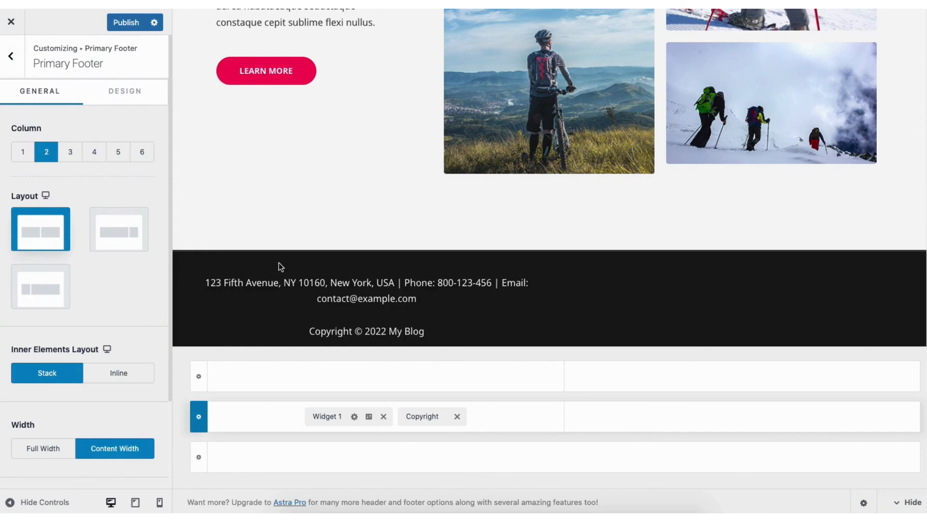
Show the elements available for the first column of the upper footer row and return to the customizer's main options.
left_click(383, 378)
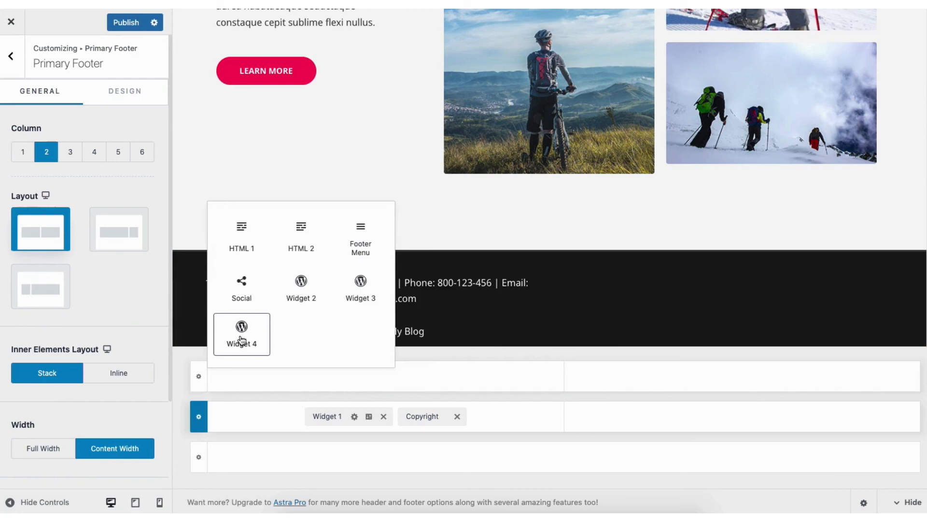
left_click(13, 57)
left_click(14, 58)
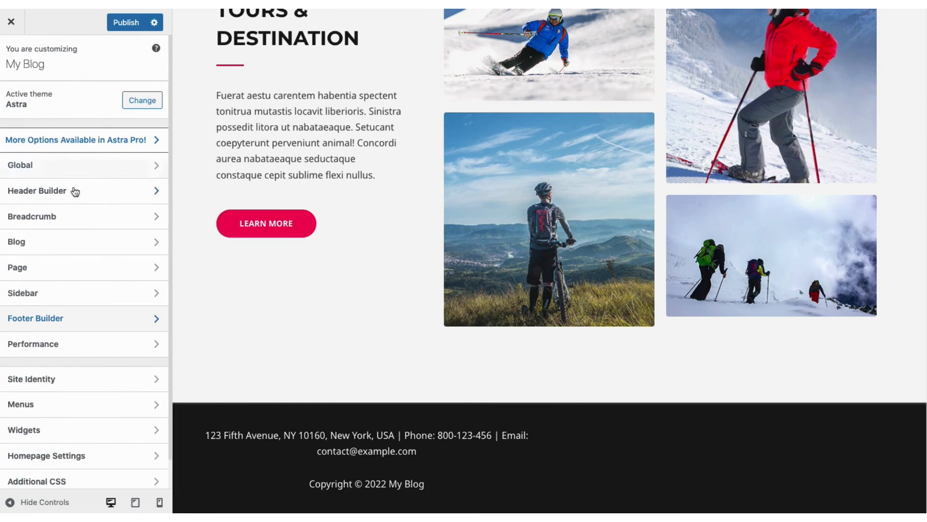
Open the Site Identity settings, view the media library images available for the site icon and close the selection without choosing one.
left_click(76, 382)
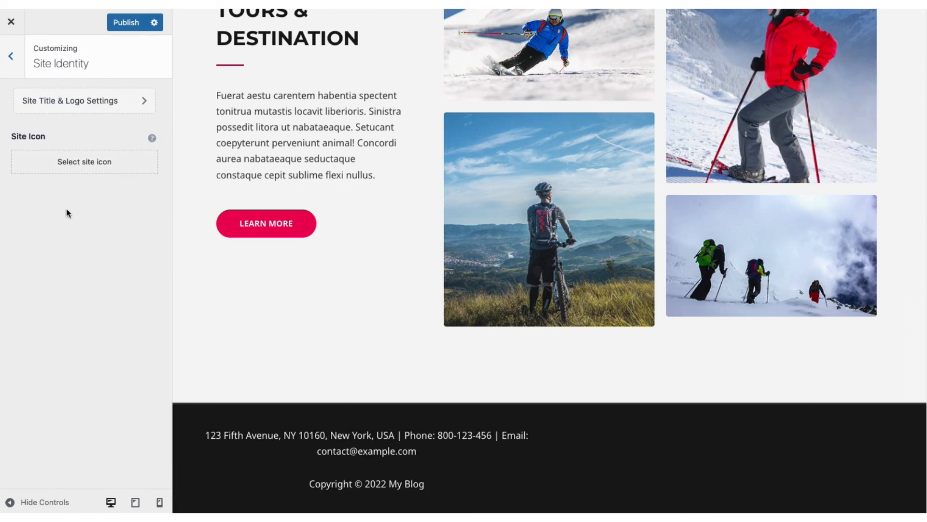
left_click(75, 164)
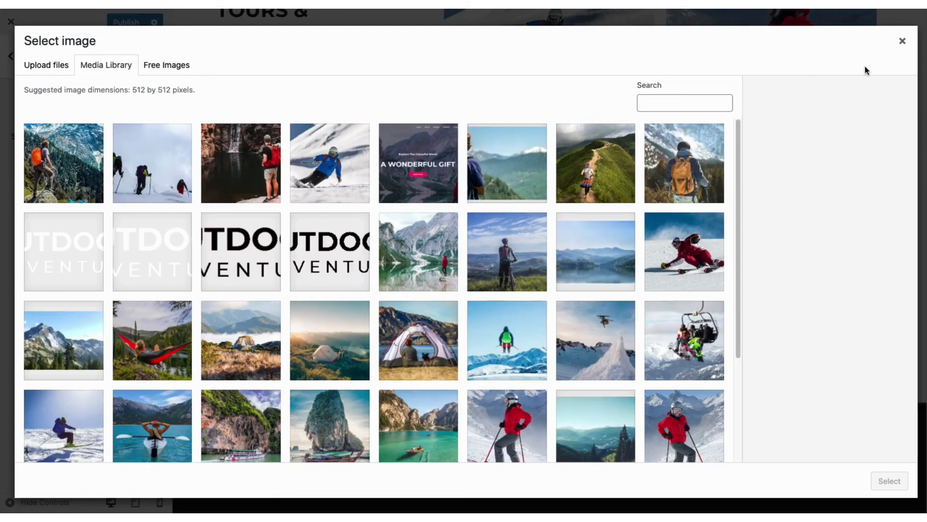
left_click(901, 41)
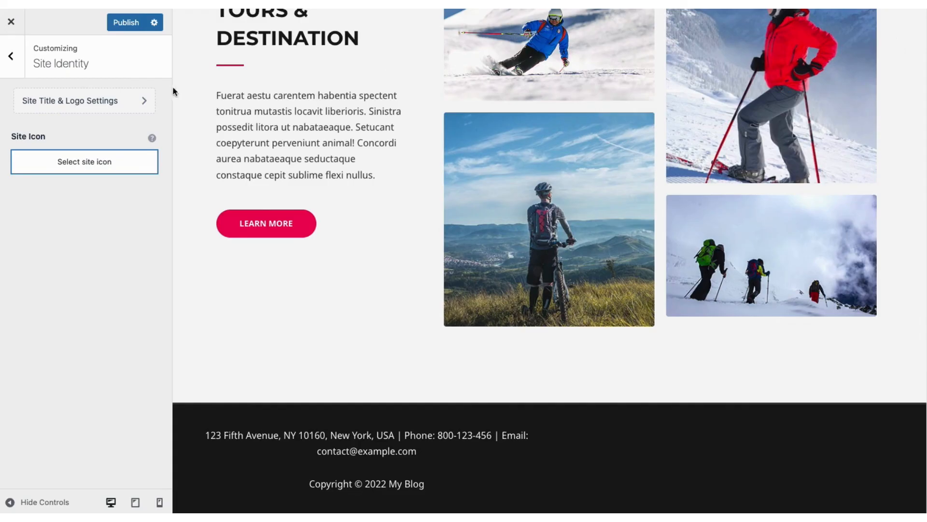
View the site title and logo settings, including the retina logo, and return through the Header Builder to the customizer's main options.
left_click(83, 103)
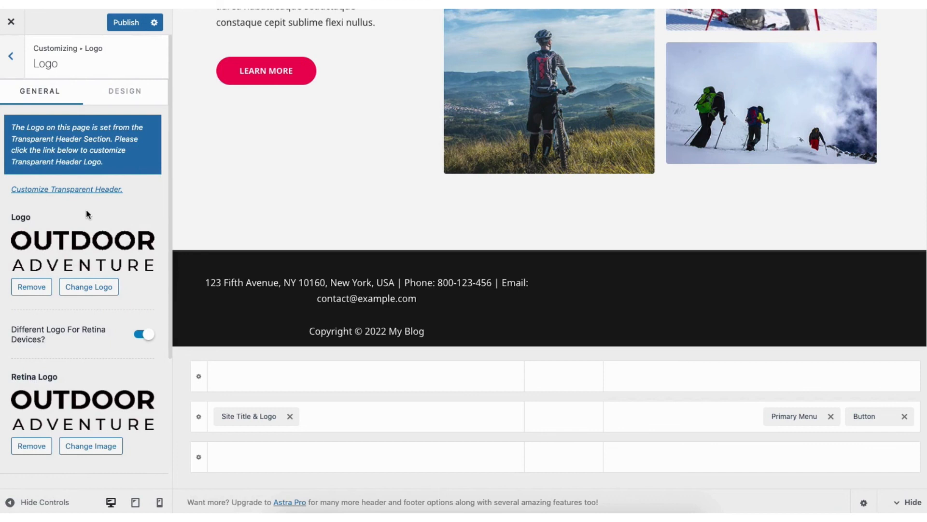
left_click(11, 56)
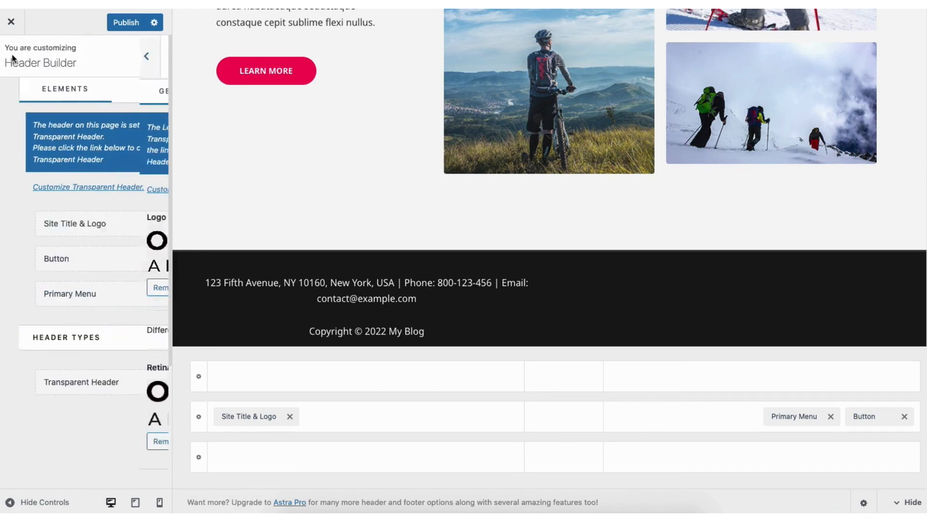
left_click(13, 58)
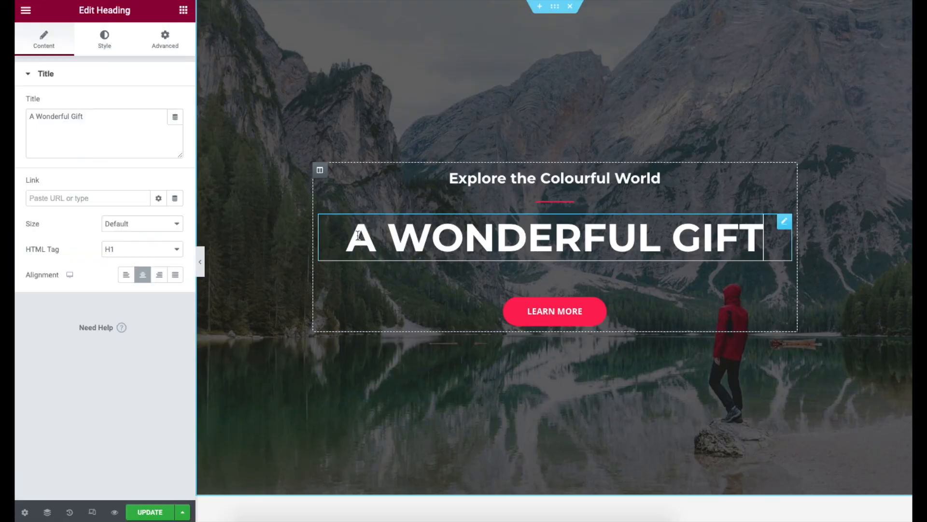
In the Elementor page editor, replace the hero heading "A Wonderful Gift" with "my demo sit".
left_click_drag(358, 235, 753, 230)
type("my demo sit")
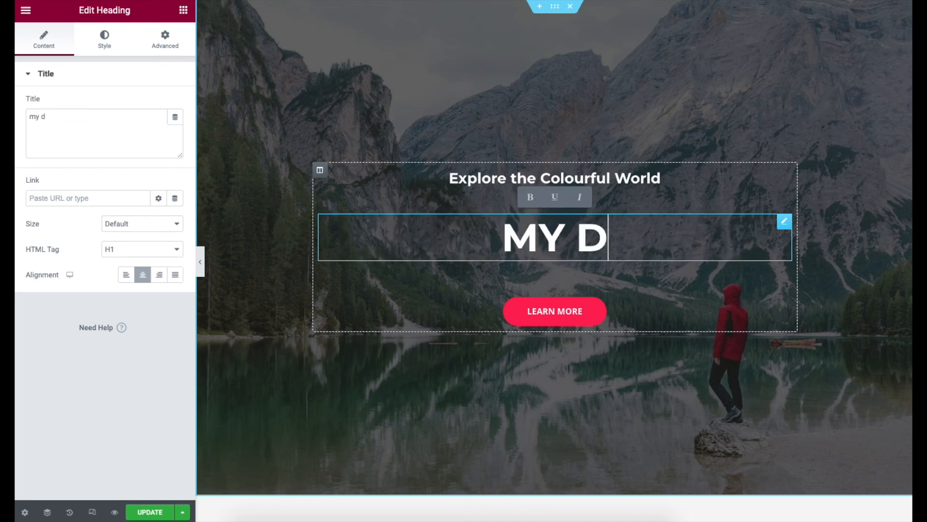